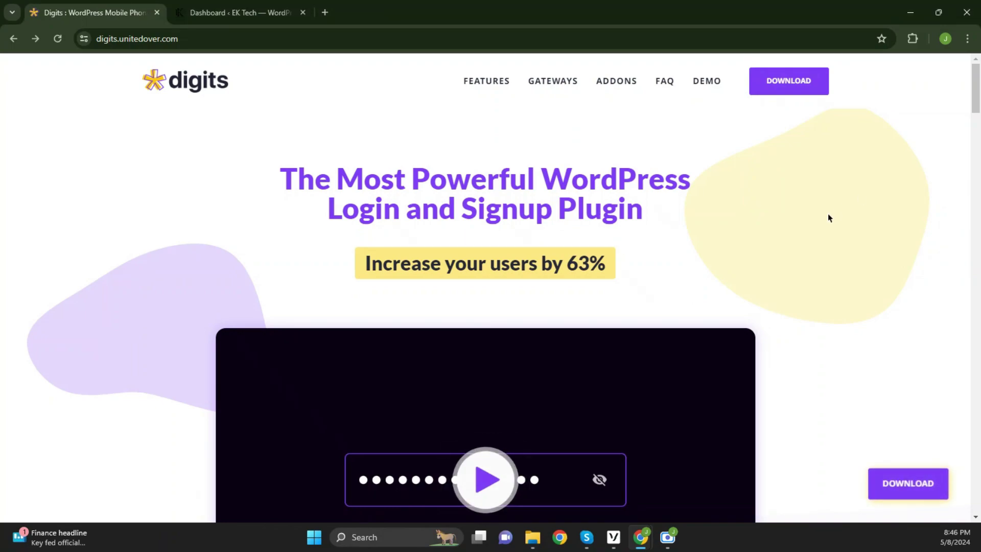
# Step: Scroll the Digits homepage down to the 'Let Your Users Login with One Time Passcode' section
pyautogui.scroll(-9, 828, 219)
pyautogui.scroll(-3, 828, 218)
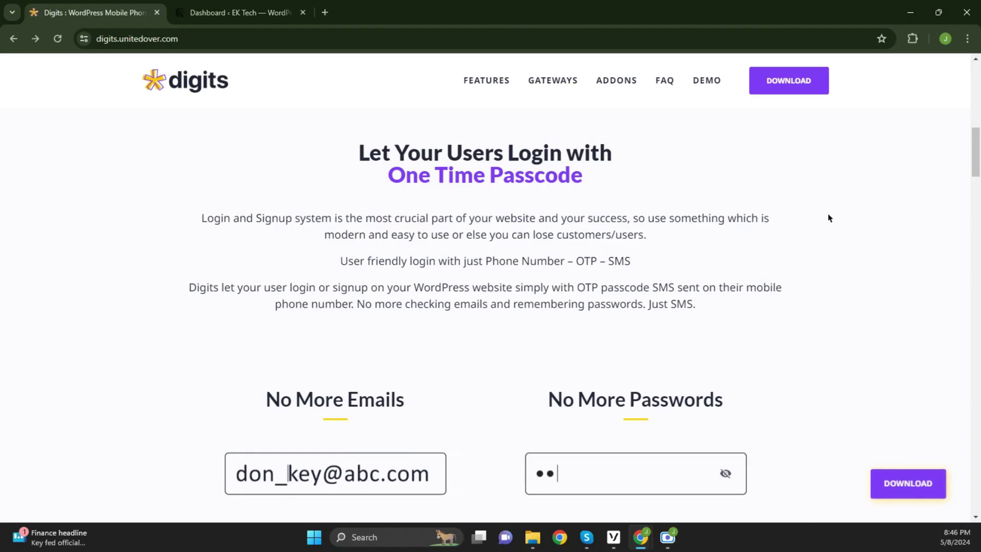
# Step: Check the Digits $39 Regular License on CodeCanyon, then return to the WordPress admin
pyautogui.click(780, 91)
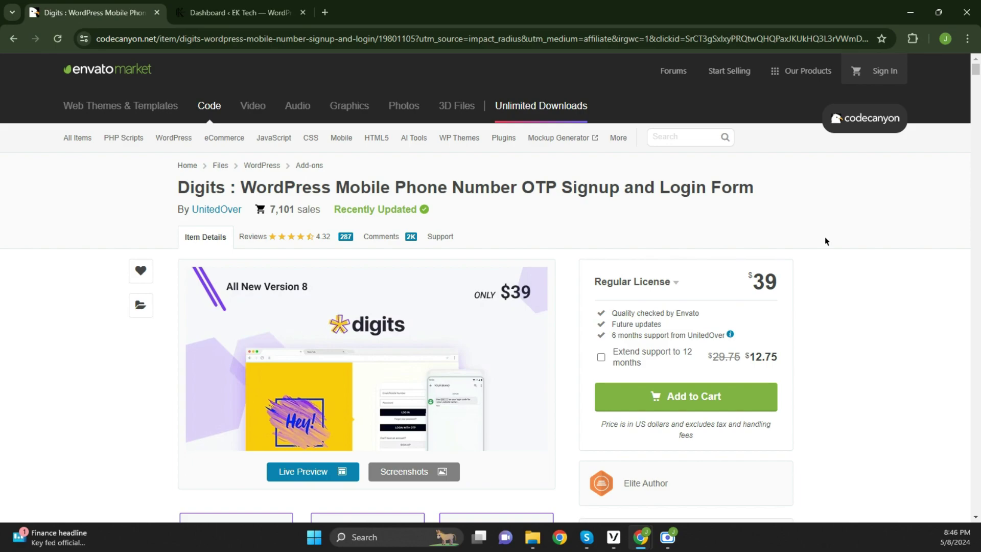
pyautogui.moveTo(782, 281); pyautogui.dragTo(721, 292)
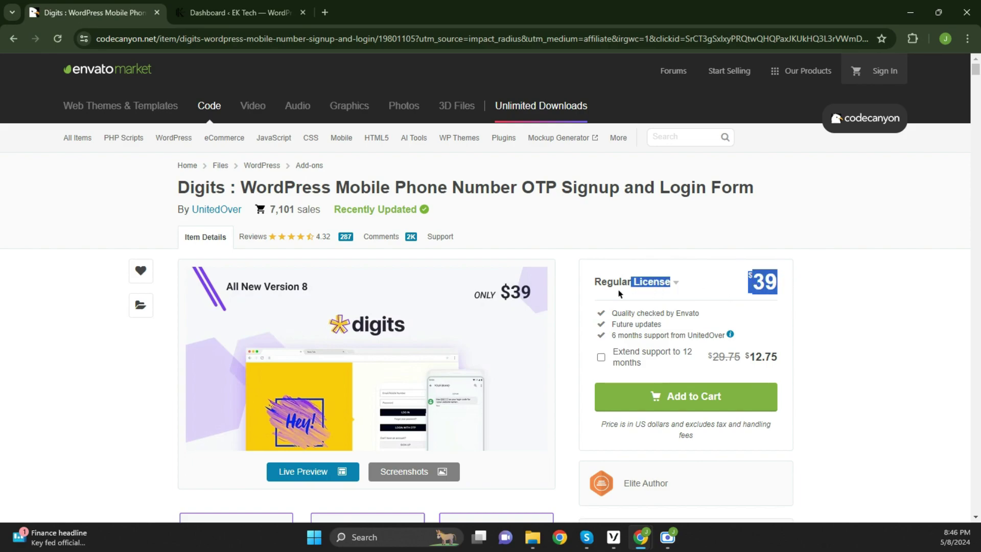
pyautogui.click(845, 292)
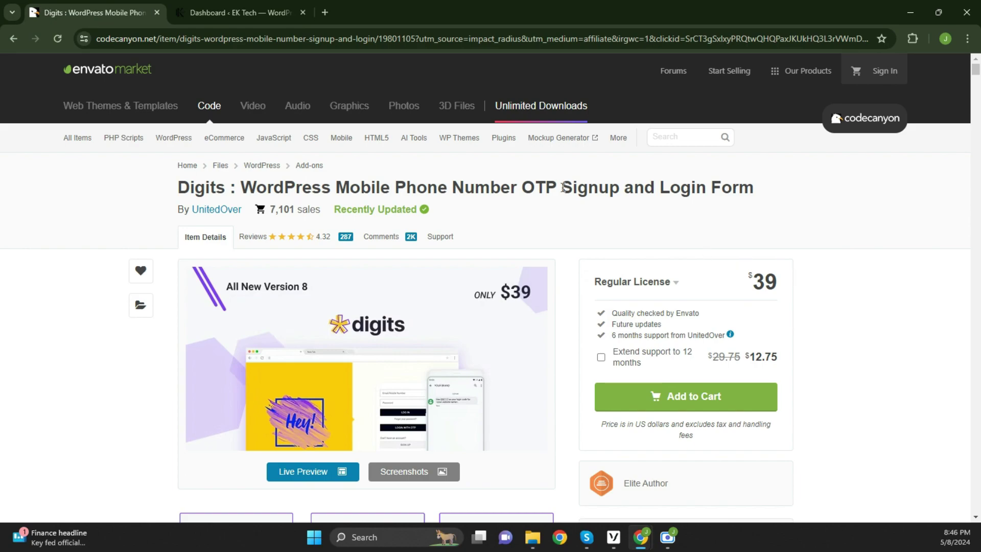
pyautogui.click(233, 16)
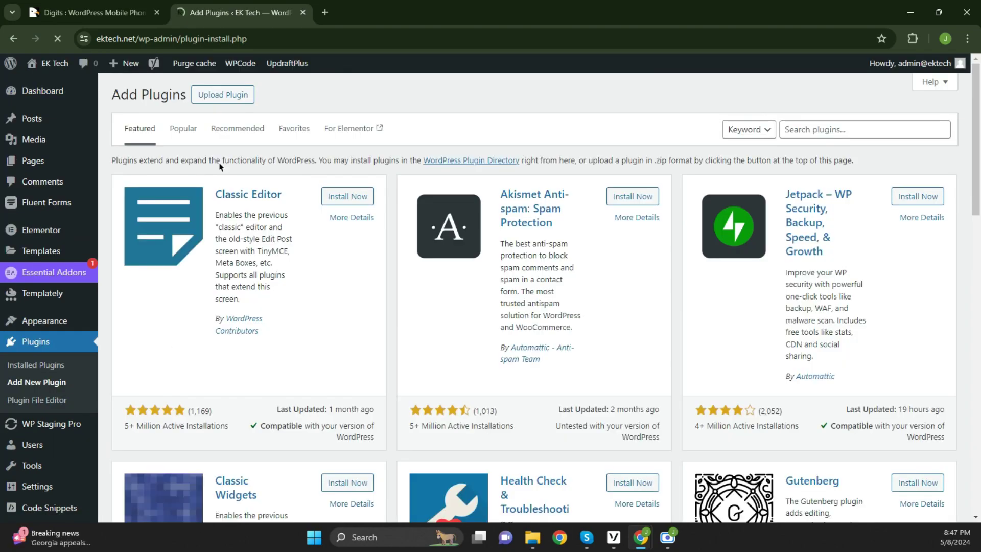
# Step: Choose the digits zip from Downloads as the plugin file to upload
pyautogui.click(238, 97)
pyautogui.click(445, 211)
pyautogui.doubleClick(145, 143)
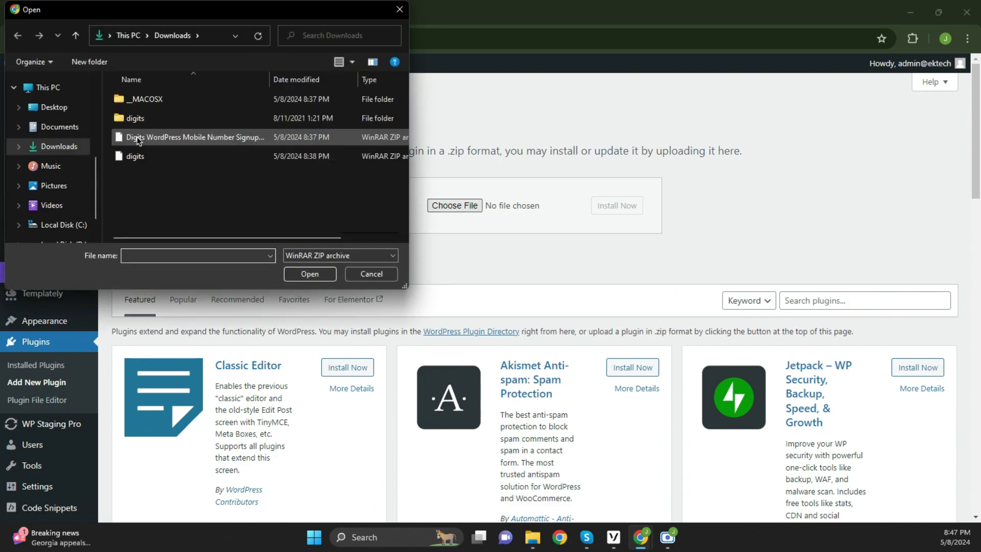
pyautogui.click(137, 156)
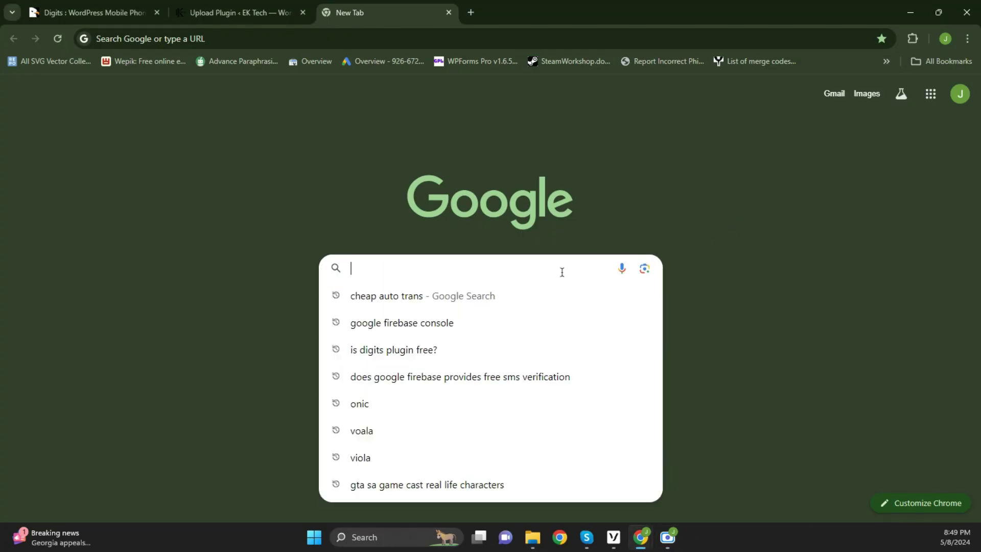
# Step: Start a new Firebase project named 'OTP Signup' and accept the Firebase terms
pyautogui.click(564, 322)
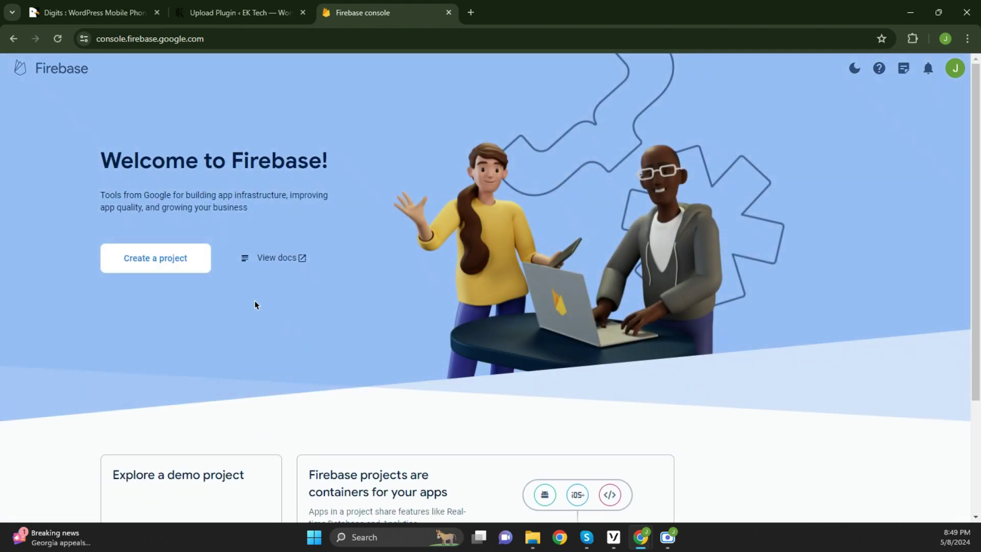
pyautogui.click(197, 271)
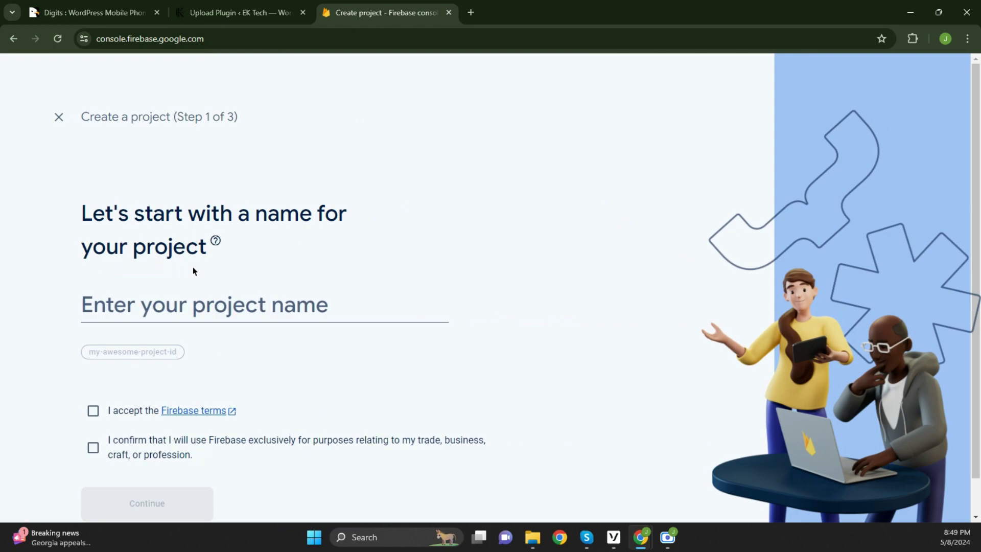
pyautogui.click(196, 304)
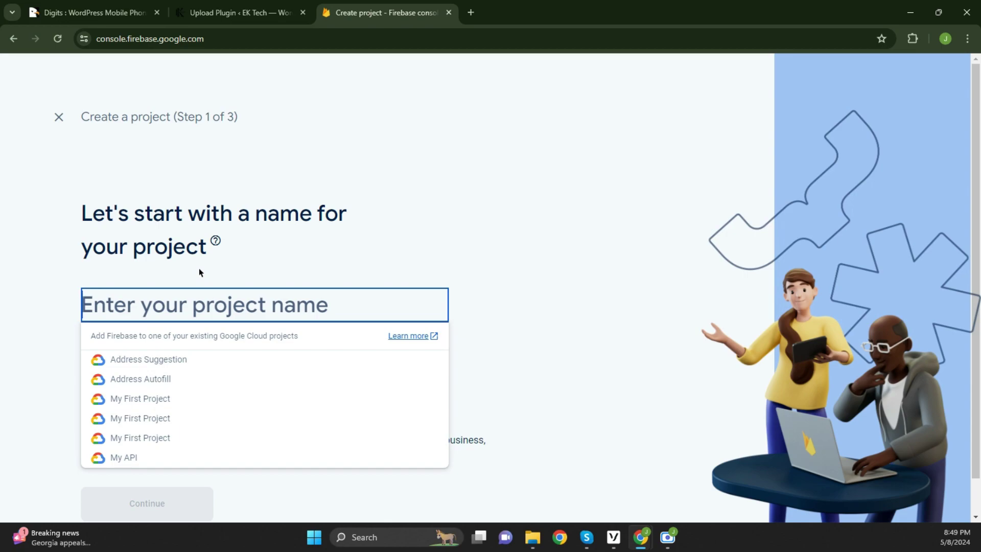
pyautogui.write('OTP Signup')
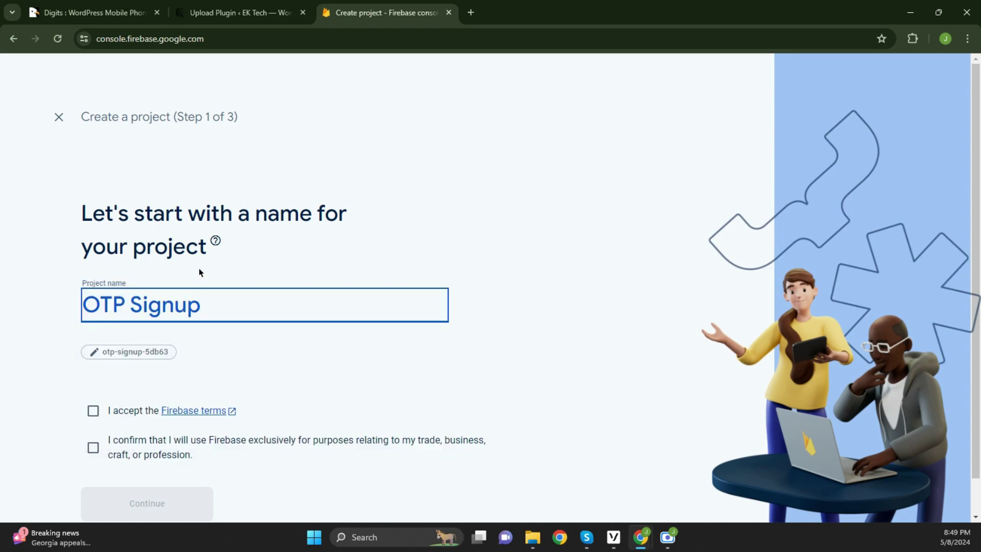
pyautogui.scroll(-1, 186, 256)
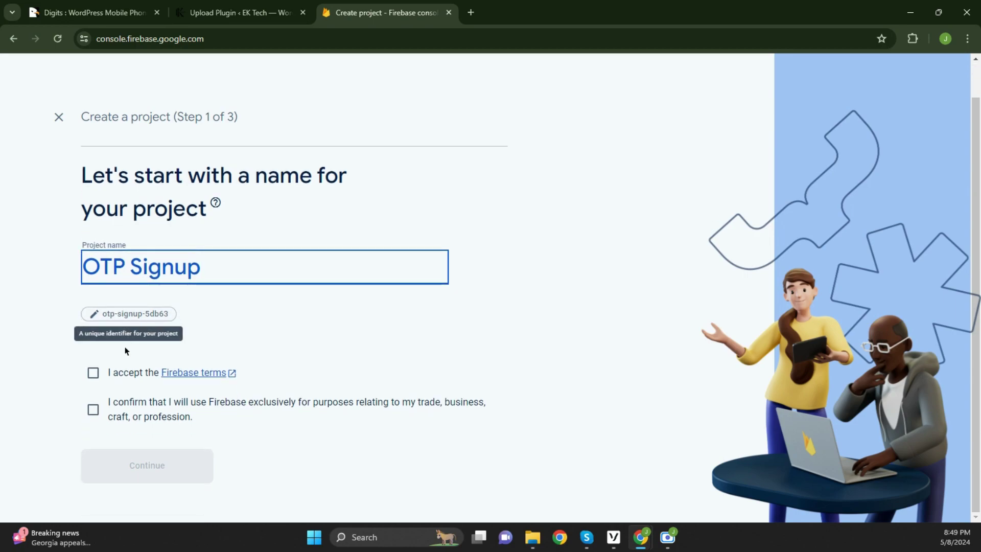
pyautogui.click(93, 374)
pyautogui.click(93, 410)
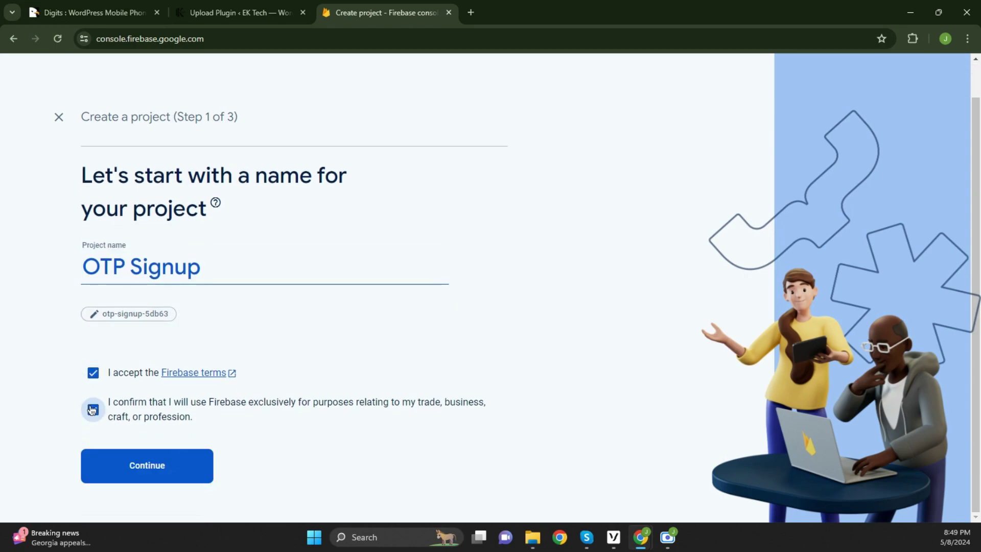
pyautogui.click(163, 464)
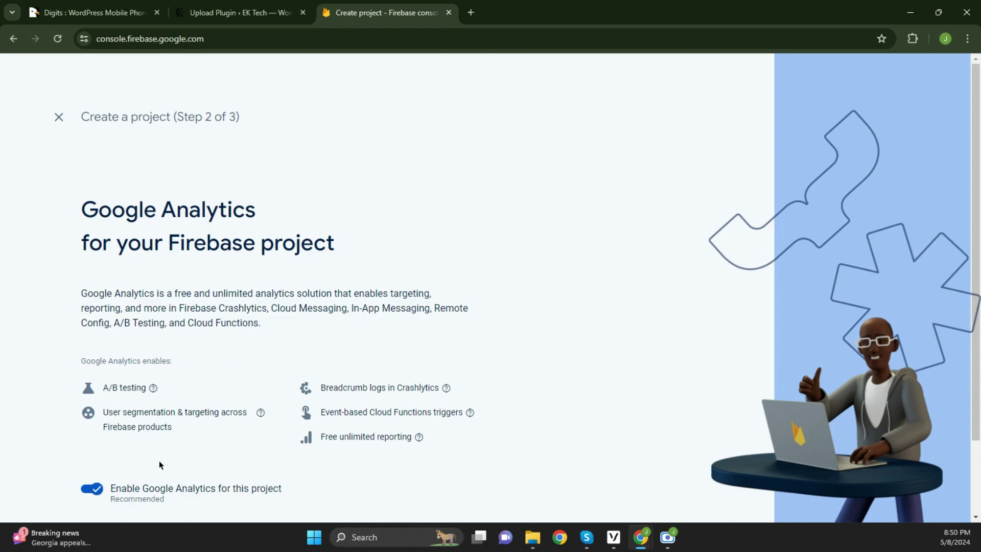
# Step: Keep Google Analytics enabled, accept its terms, and create the project
pyautogui.scroll(-2, 176, 435)
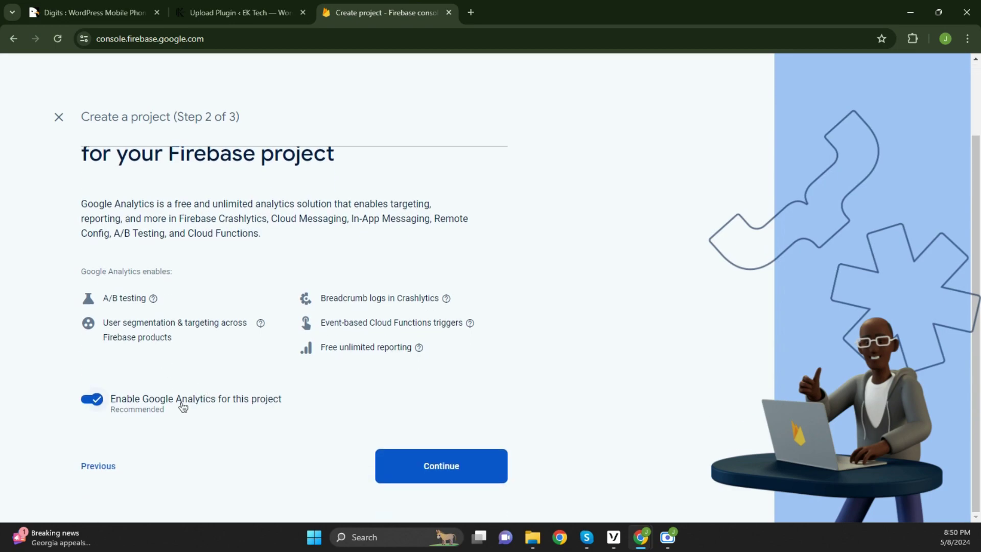
pyautogui.click(454, 482)
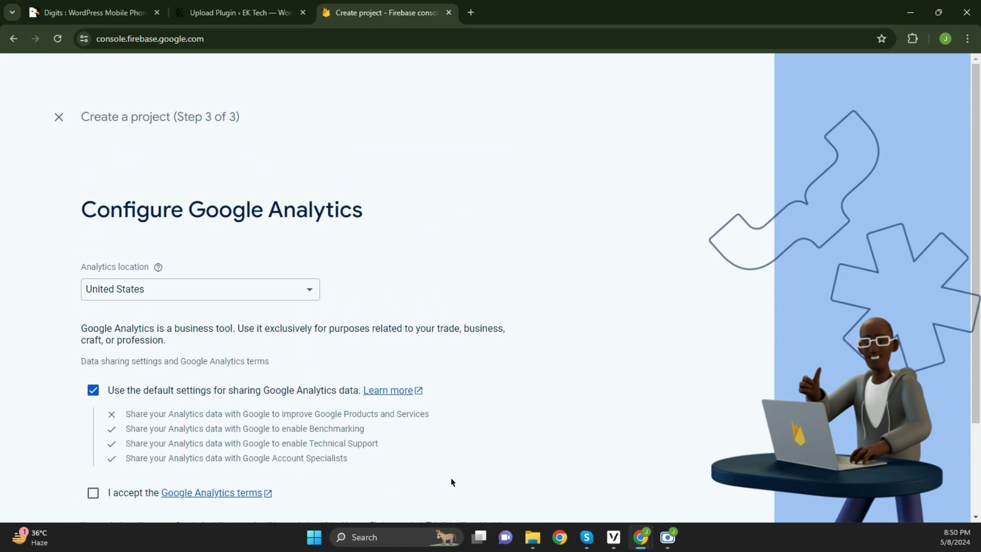
pyautogui.scroll(-3, 451, 481)
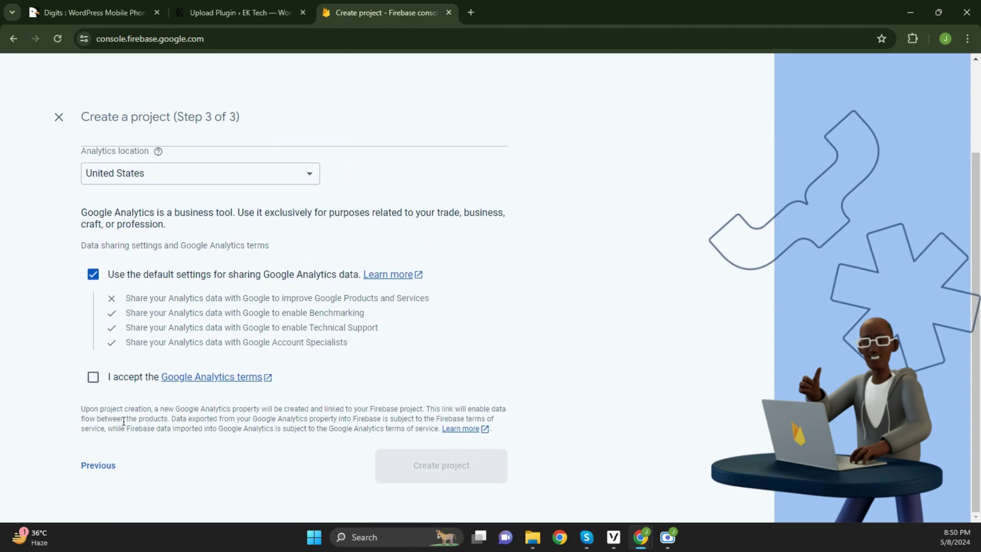
pyautogui.click(92, 379)
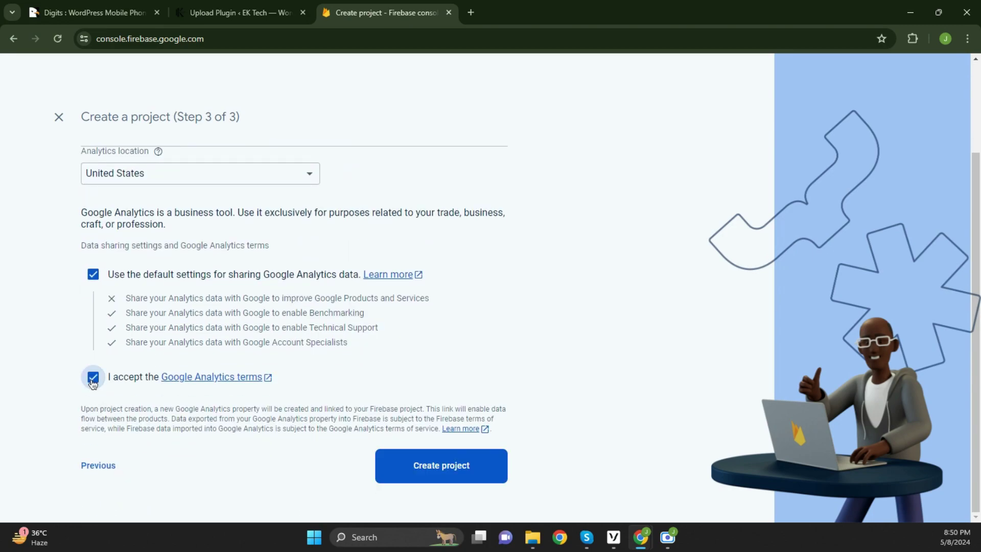
pyautogui.click(397, 468)
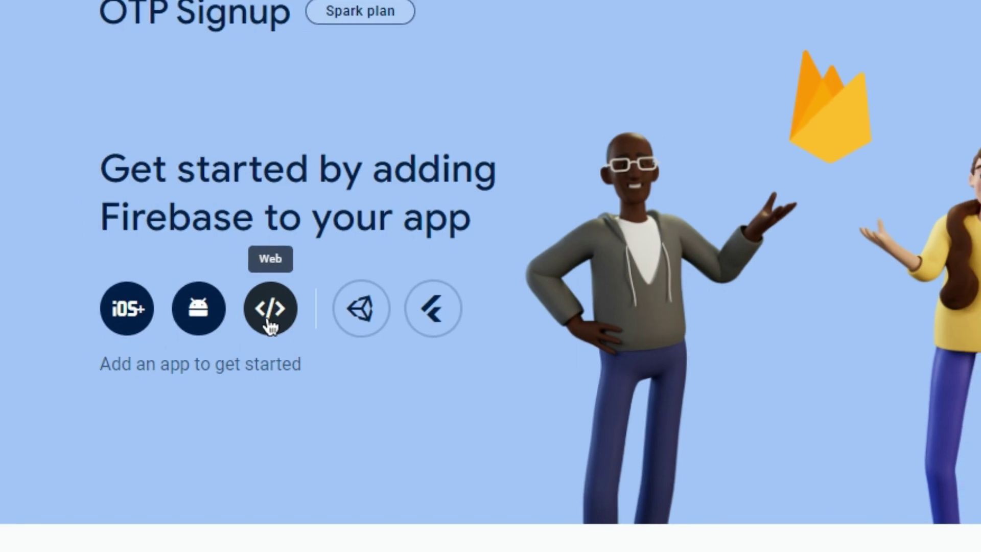
# Step: Register a web app nicknamed 'EK Tech Communications' with Firebase Hosting enabled
pyautogui.click(270, 322)
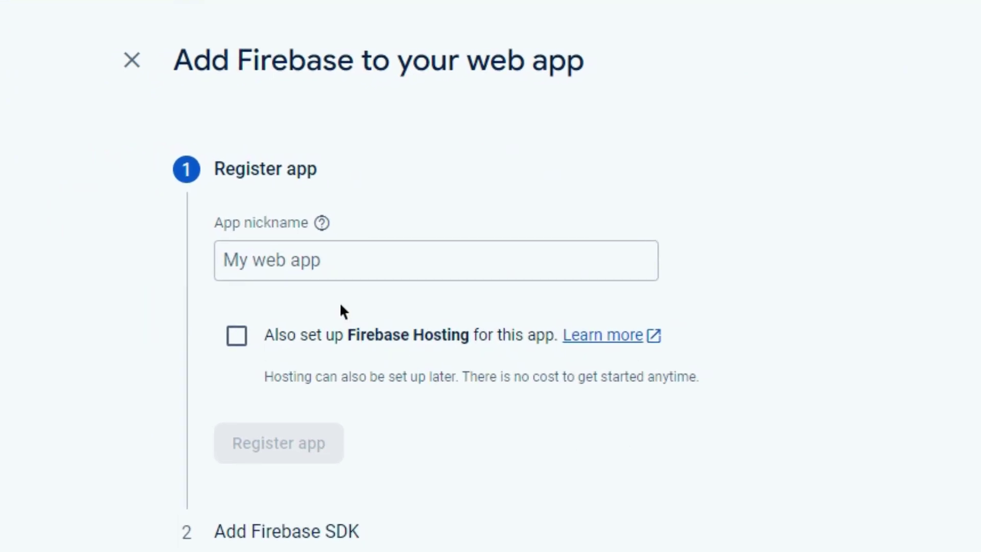
pyautogui.click(184, 205)
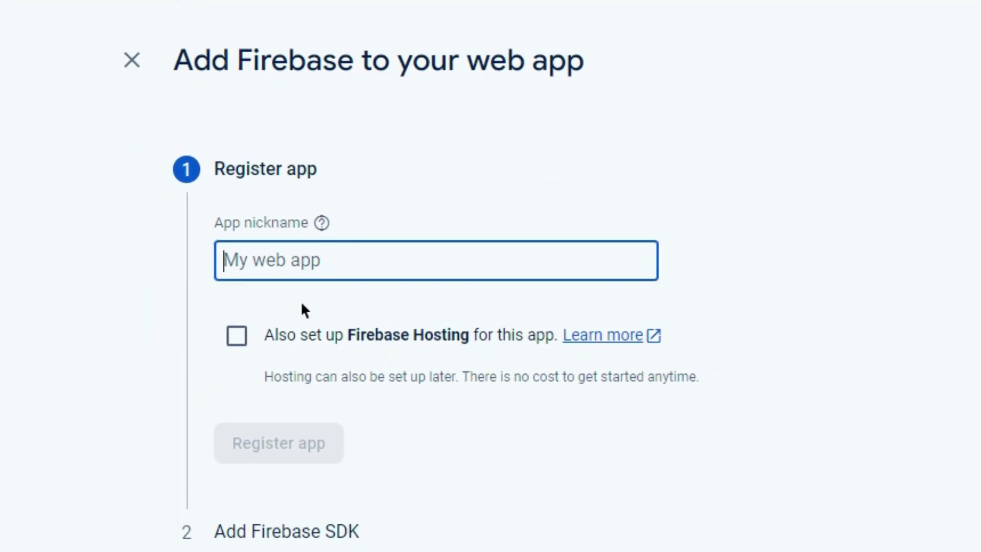
pyautogui.write('EK Tech Communications')
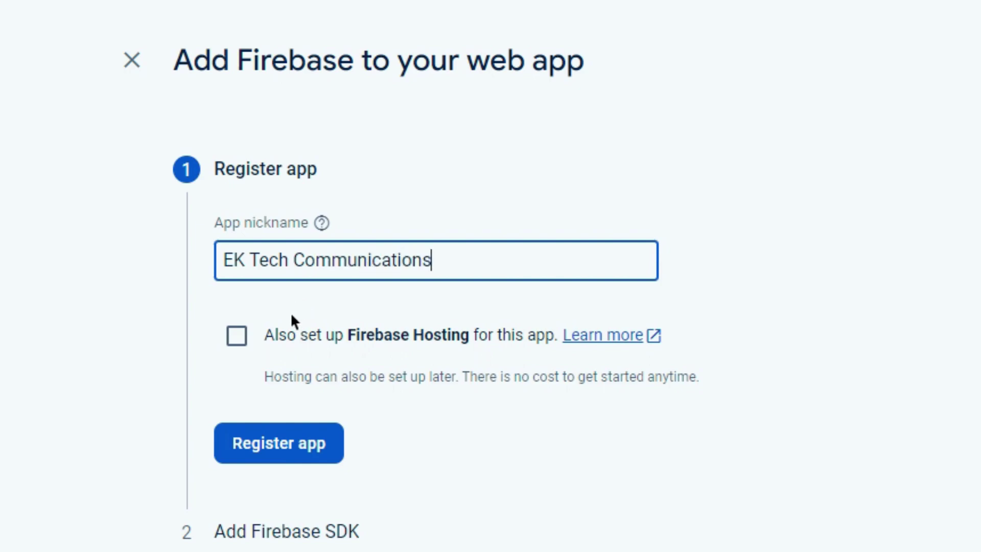
pyautogui.click(238, 337)
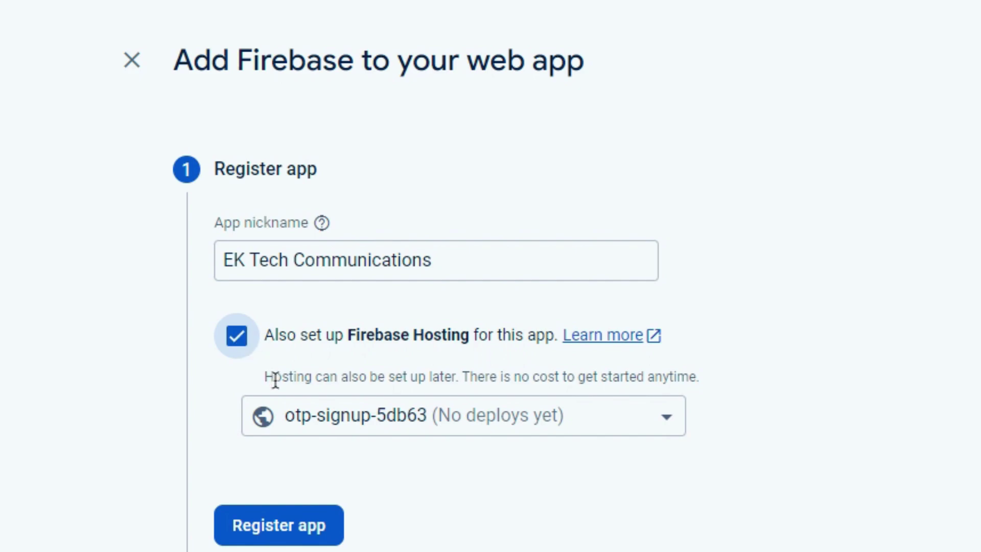
pyautogui.click(303, 526)
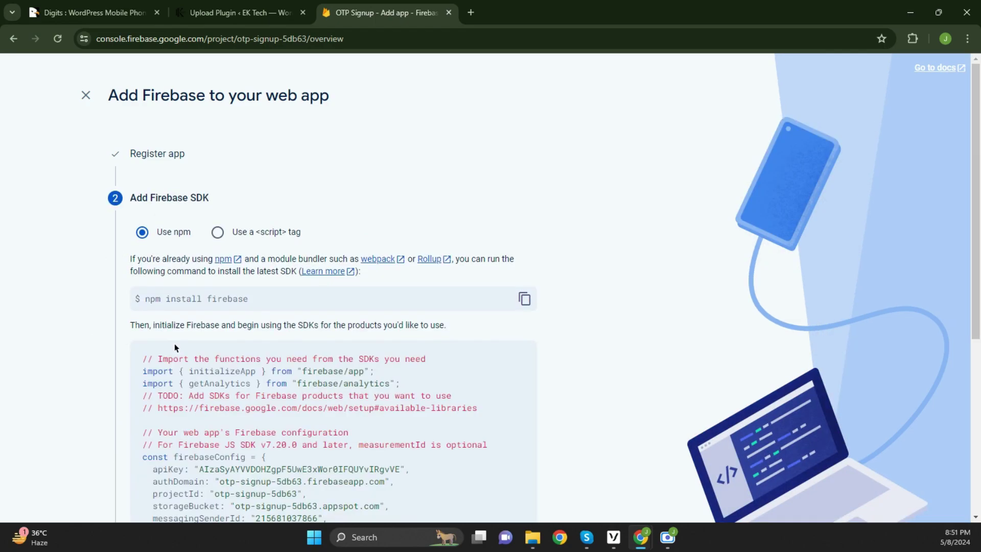
# Step: Step through the script-tag SDK, CLI and deployment steps back to the console
pyautogui.click(217, 232)
pyautogui.scroll(-5, 215, 264)
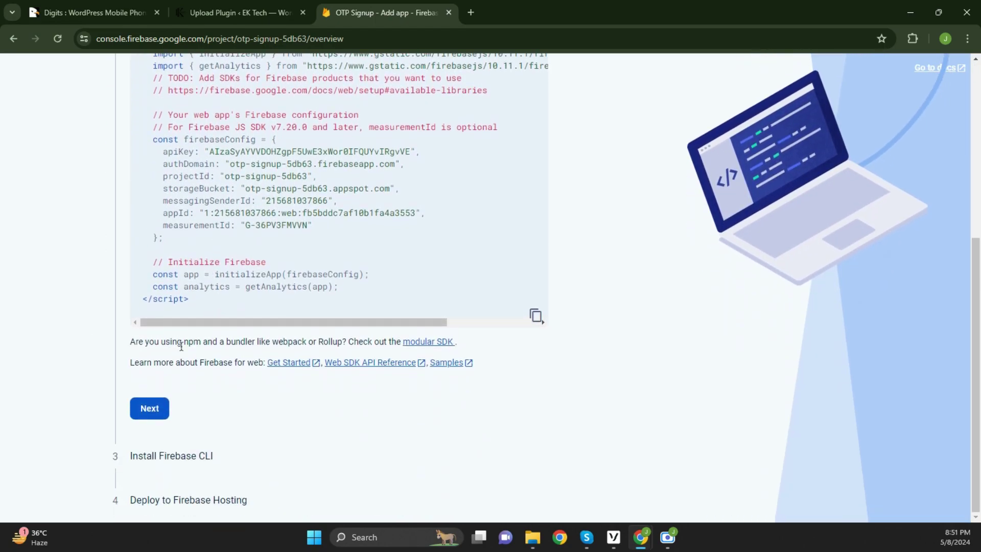
pyautogui.click(152, 407)
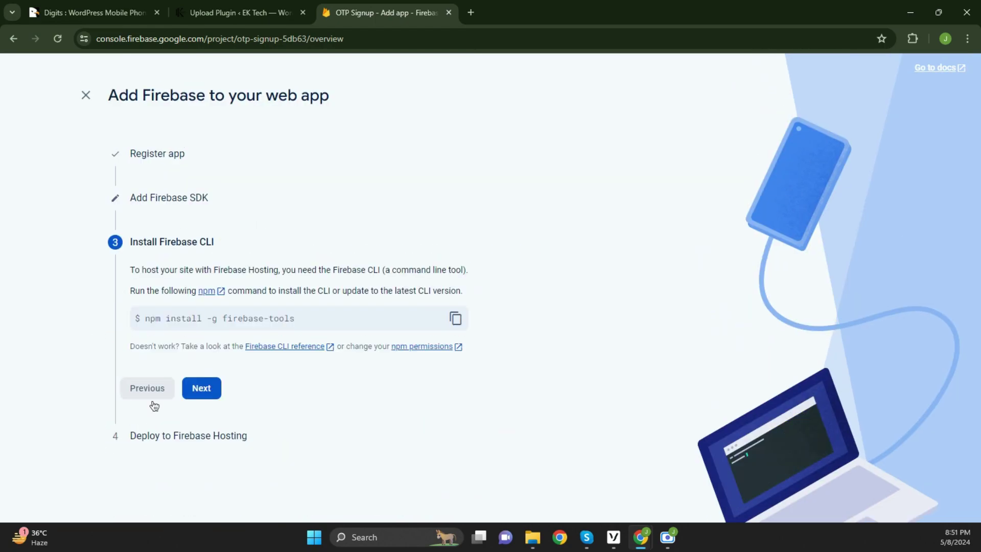
pyautogui.click(201, 390)
pyautogui.scroll(-1, 233, 333)
pyautogui.scroll(-1, 234, 335)
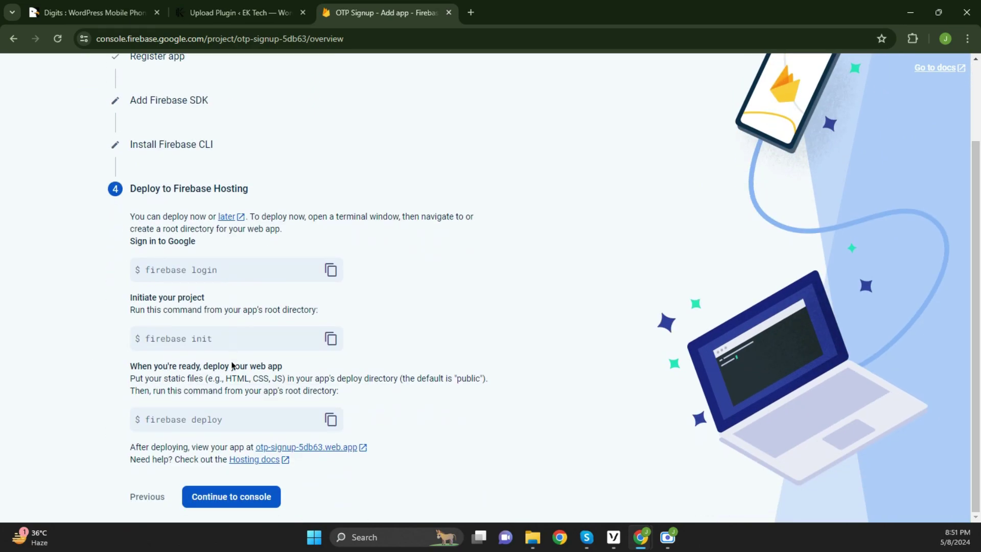
pyautogui.click(235, 489)
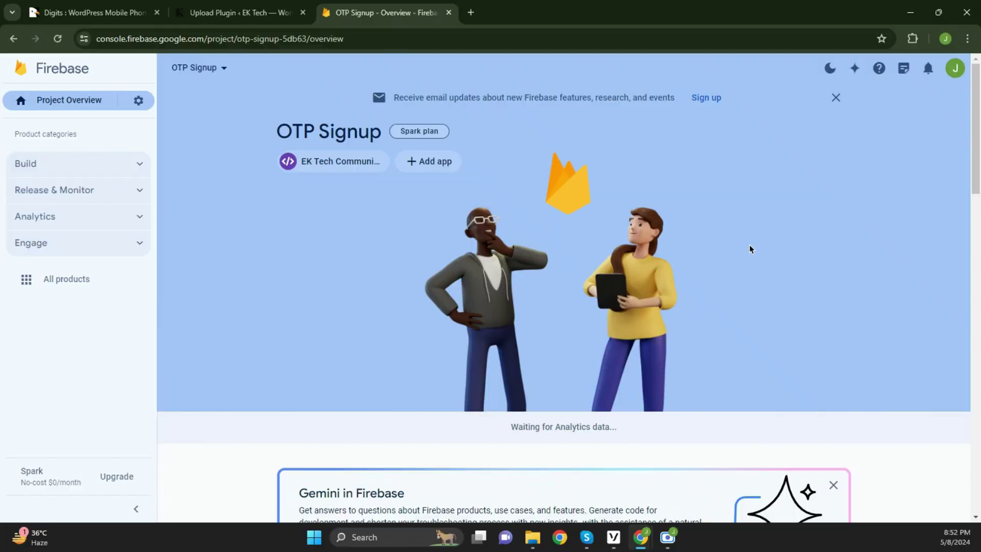
# Step: Set up Authentication and enable the Email/Password sign-in provider
pyautogui.scroll(-5, 749, 247)
pyautogui.scroll(-3, 752, 248)
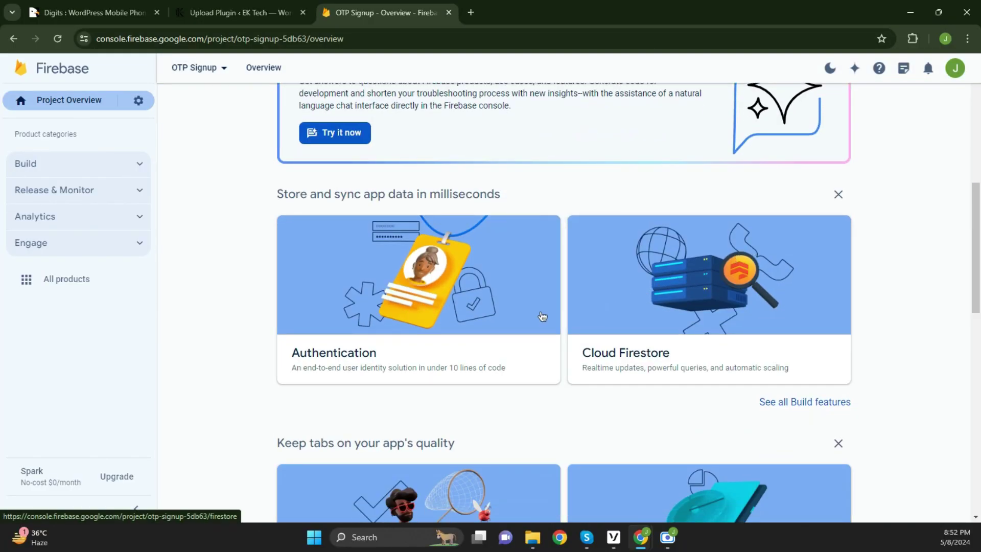
pyautogui.click(468, 316)
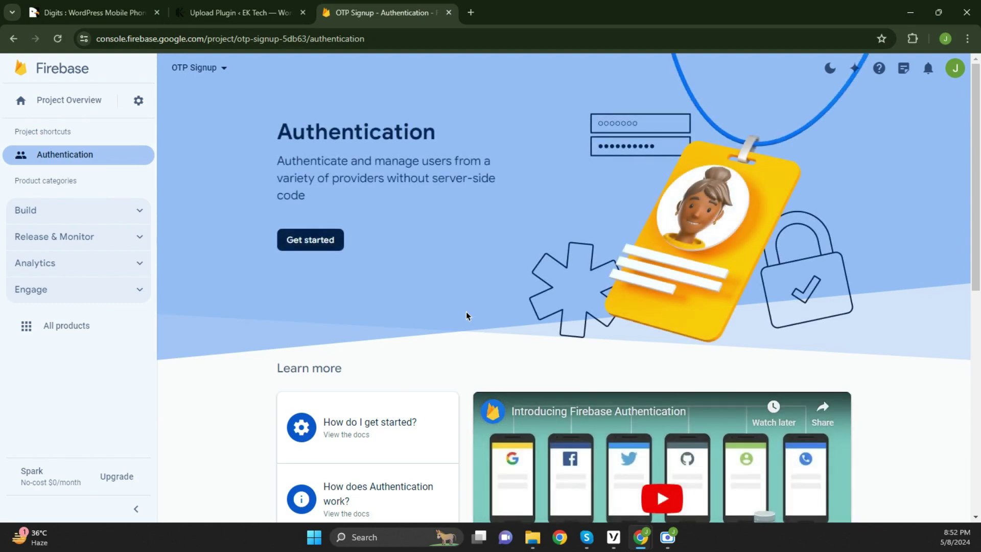
pyautogui.click(323, 236)
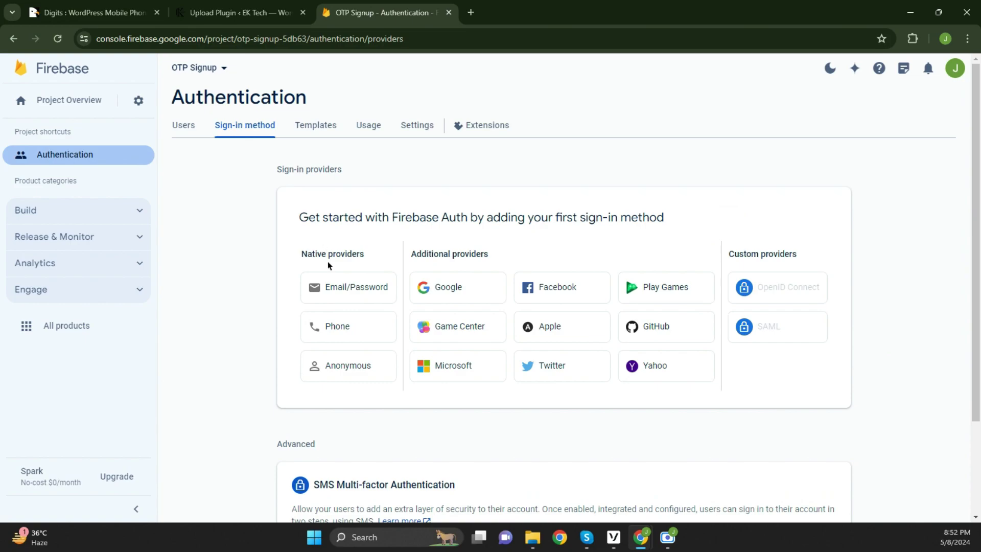
pyautogui.click(332, 287)
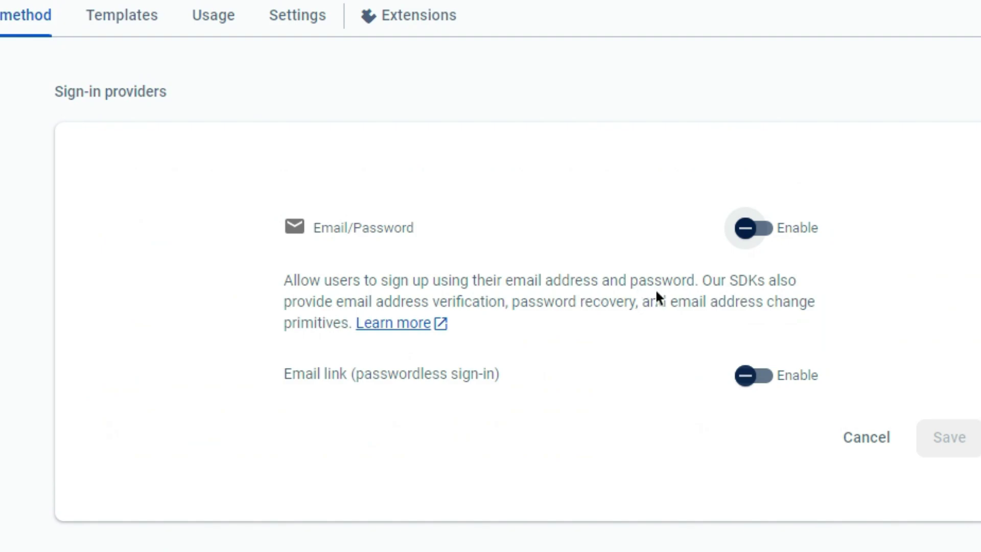
pyautogui.click(754, 231)
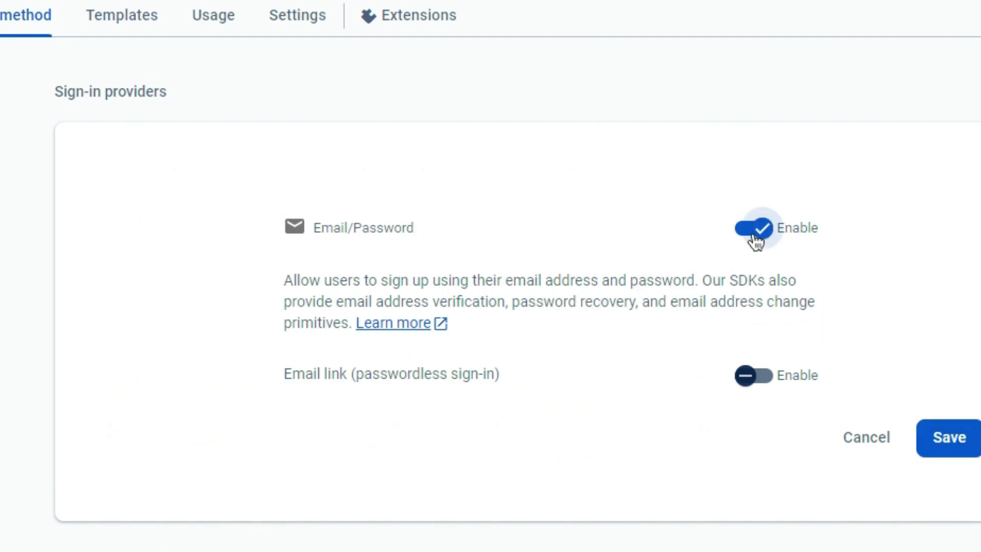
pyautogui.click(970, 435)
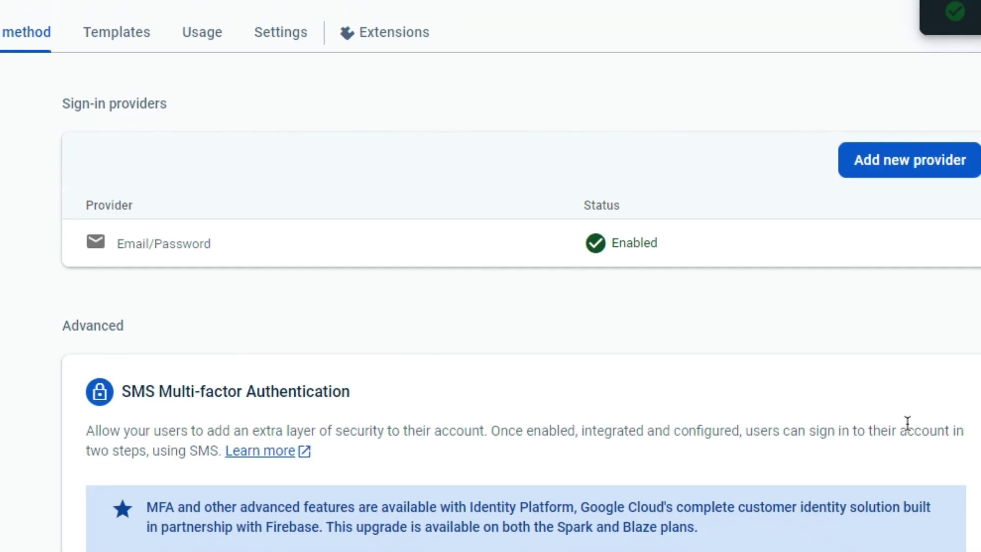
# Step: Add Phone as a new sign-in provider, enabled and saved
pyautogui.click(802, 186)
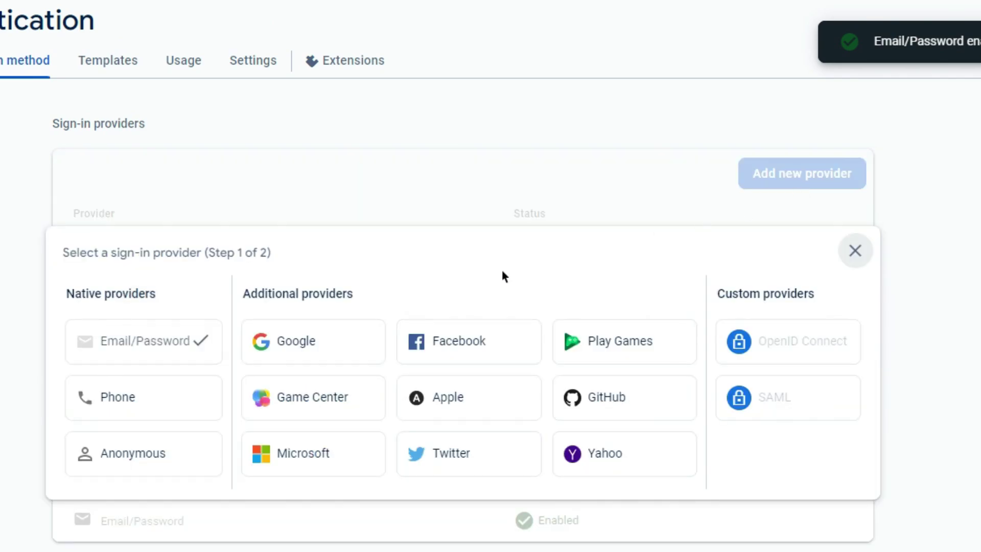
pyautogui.click(132, 390)
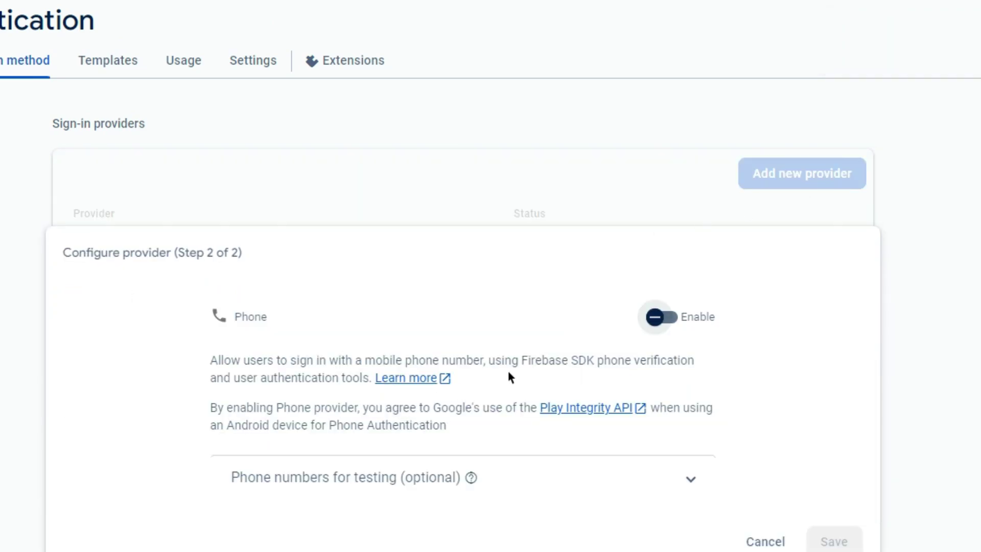
pyautogui.click(662, 316)
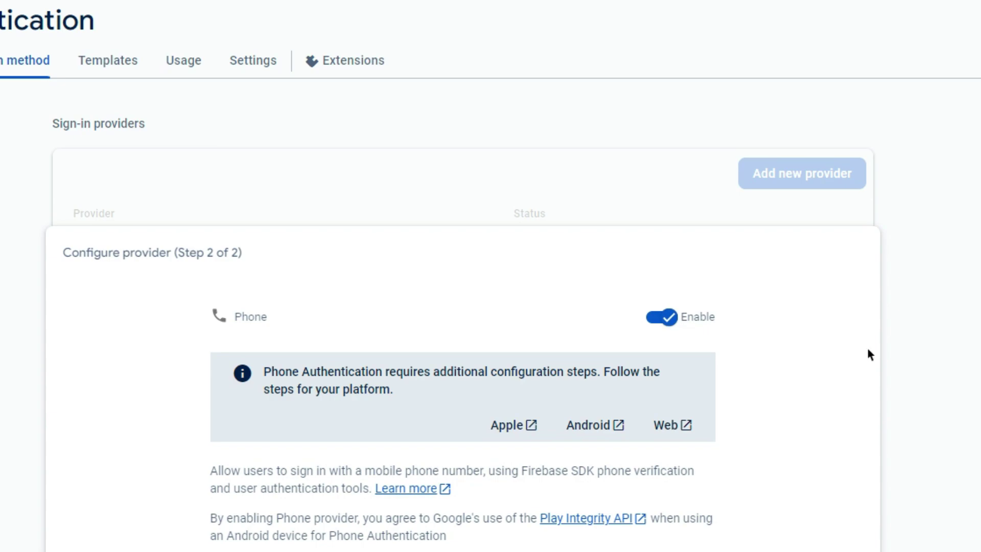
pyautogui.scroll(-1, 491, 307)
pyautogui.scroll(-3, 490, 306)
pyautogui.scroll(-1, 491, 307)
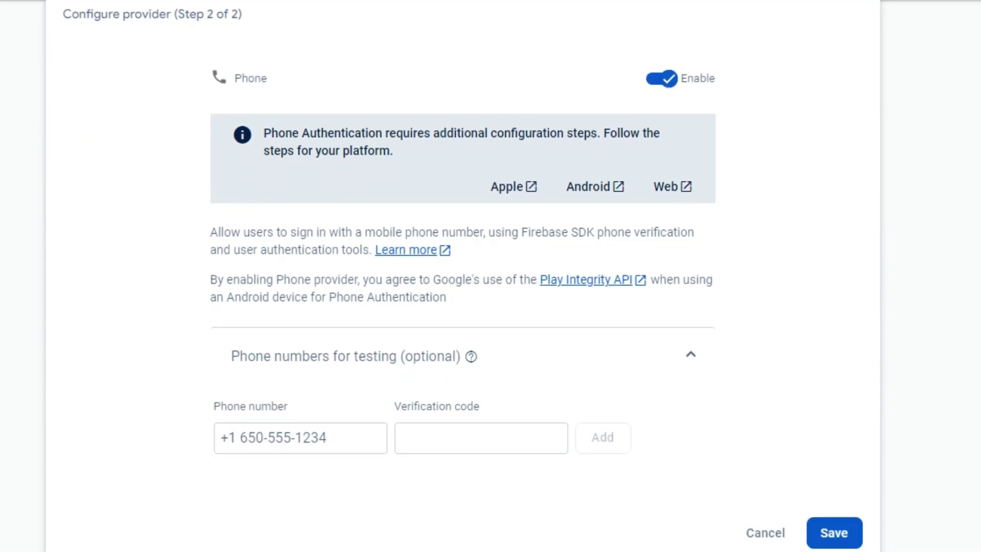
pyautogui.click(820, 528)
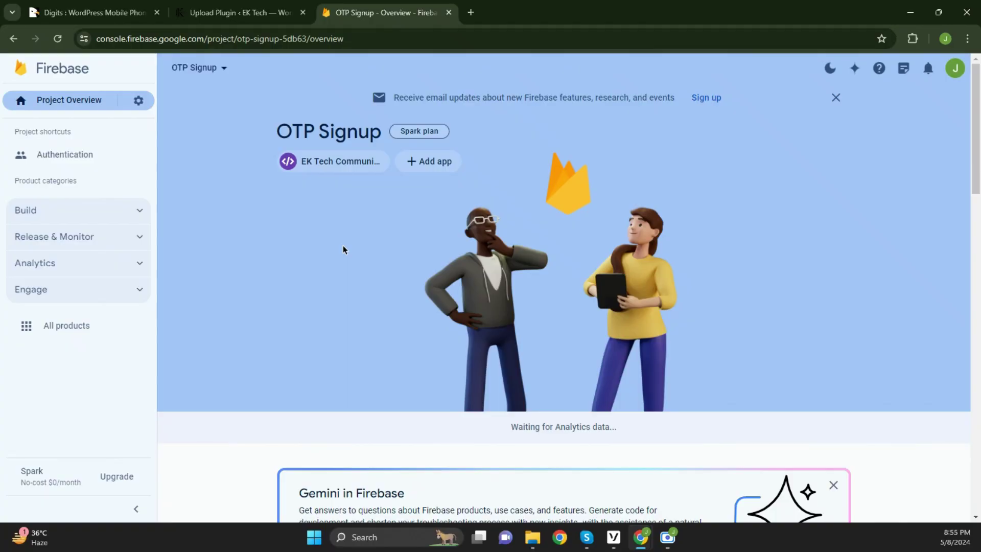
pyautogui.moveTo(360, 168)
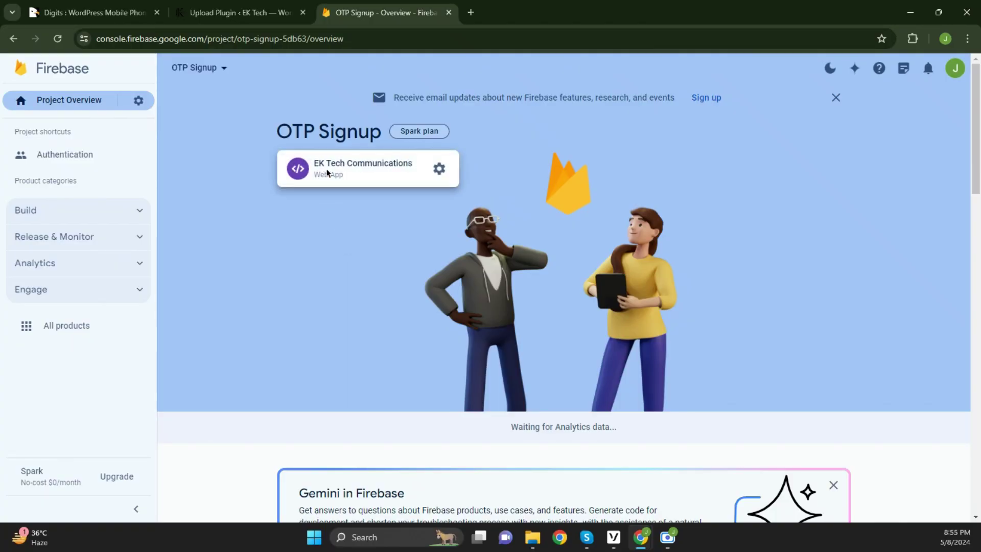
# Step: Copy the EK Tech Communications app's firebaseConfig snippet from its Config settings
pyautogui.click(439, 169)
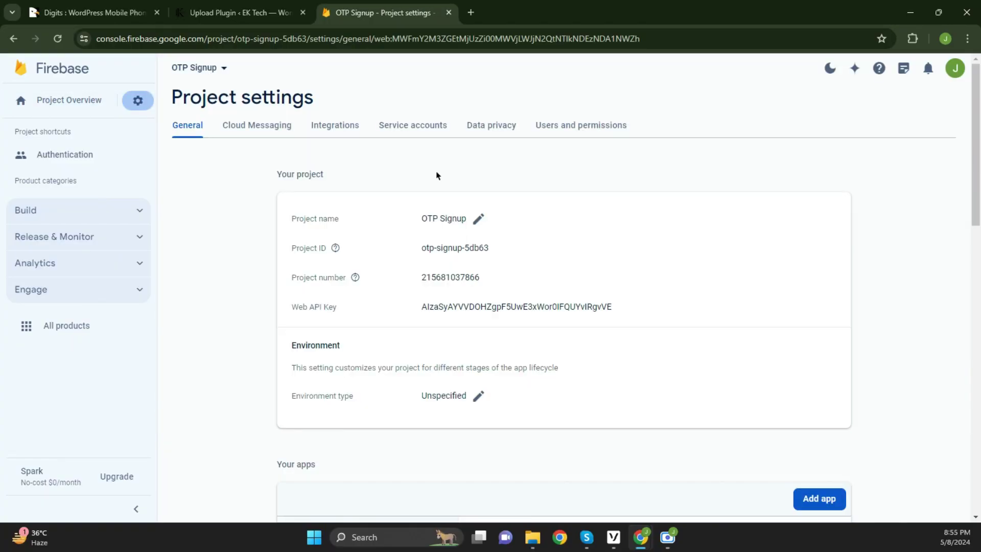
pyautogui.scroll(-6, 412, 261)
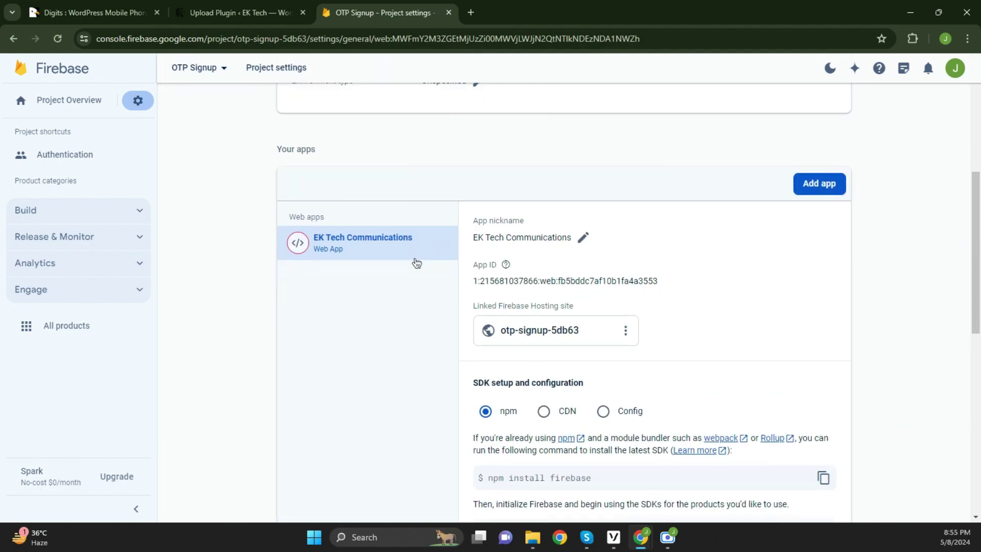
pyautogui.scroll(-5, 413, 264)
pyautogui.scroll(1, 413, 264)
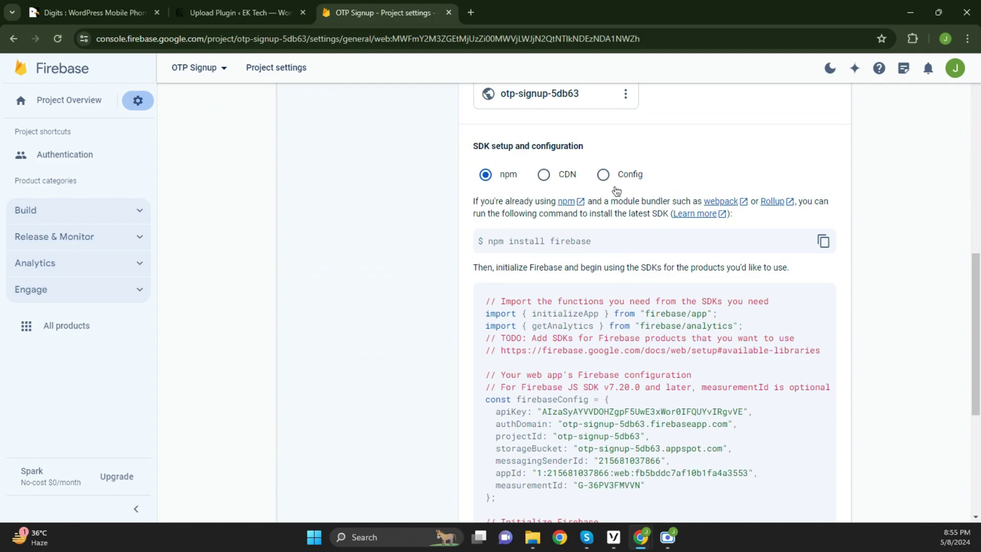
pyautogui.click(620, 182)
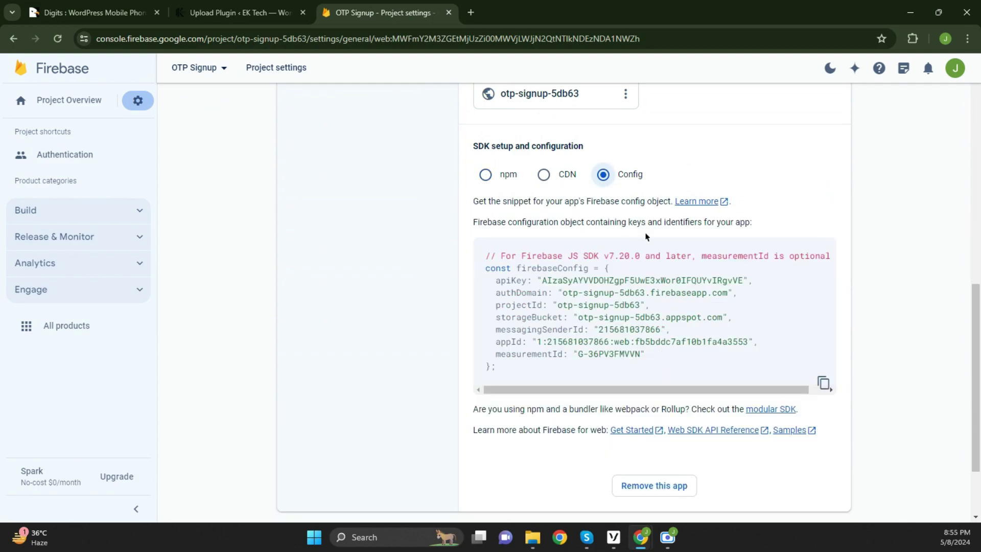
pyautogui.click(823, 384)
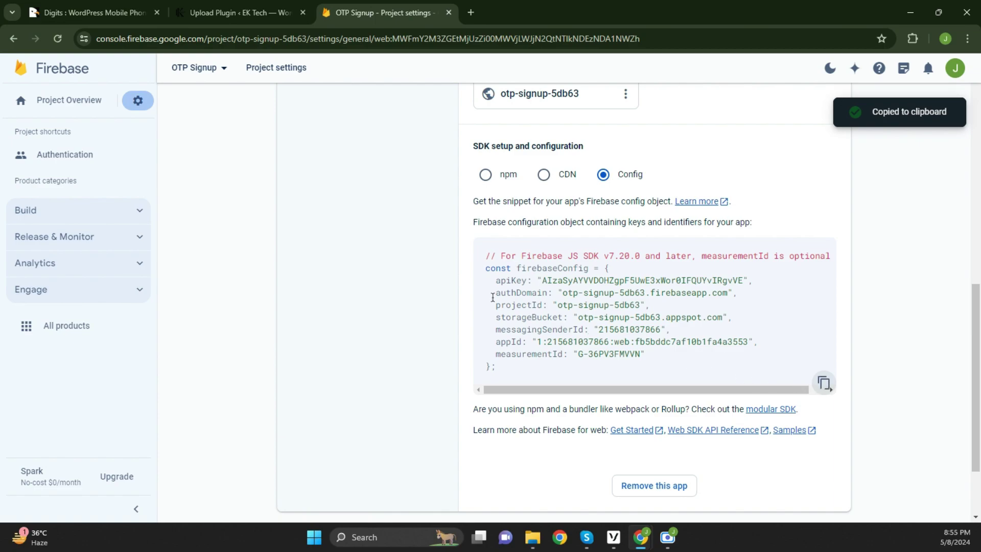
# Step: Activate Digits and paste the Firebase config into its GATEWAY Firebase Config field
pyautogui.click(221, 20)
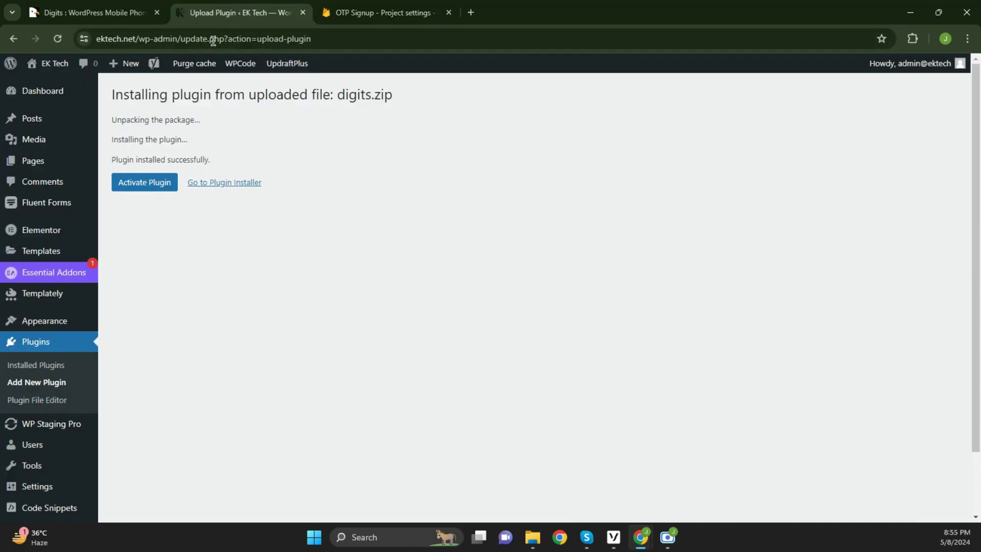
pyautogui.click(155, 189)
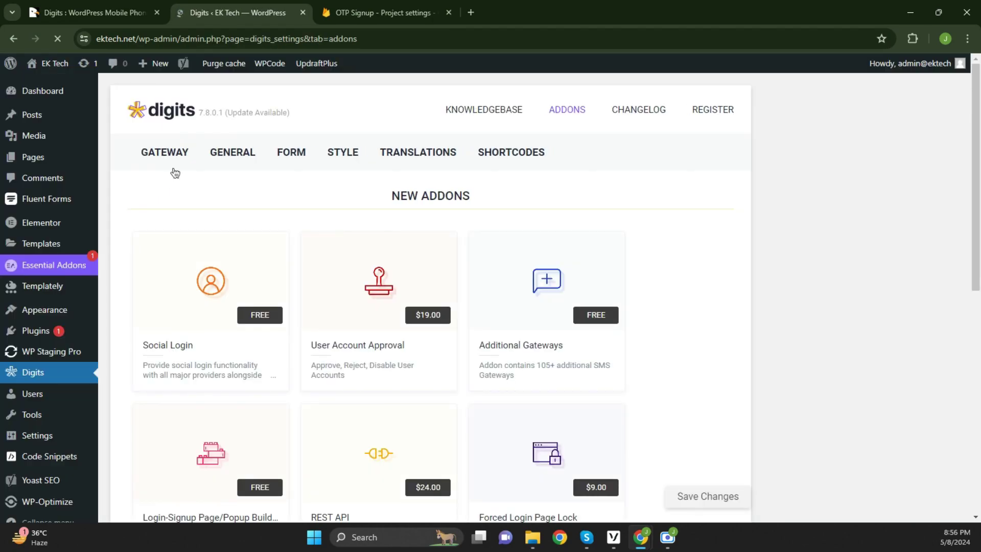
pyautogui.click(180, 161)
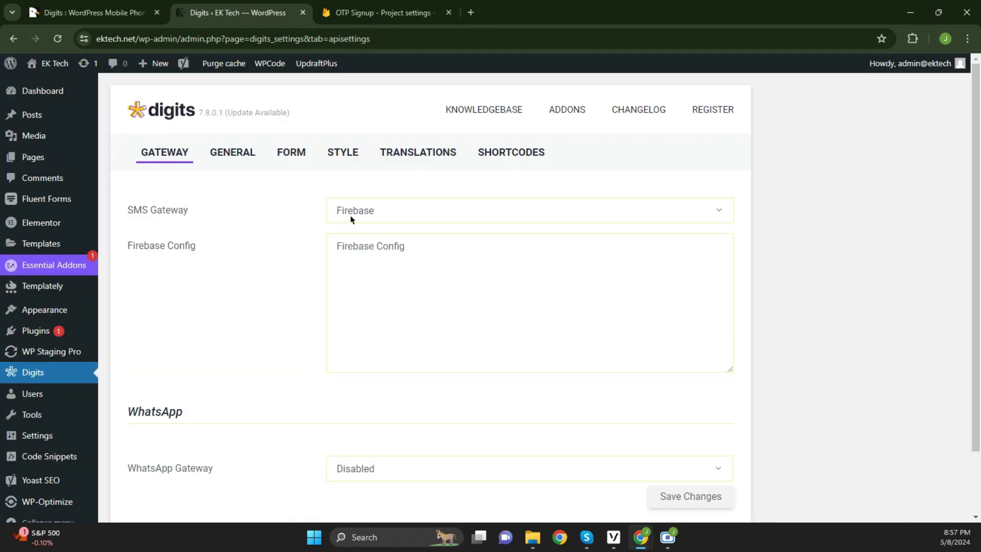
pyautogui.scroll(-2, 358, 218)
pyautogui.click(357, 185)
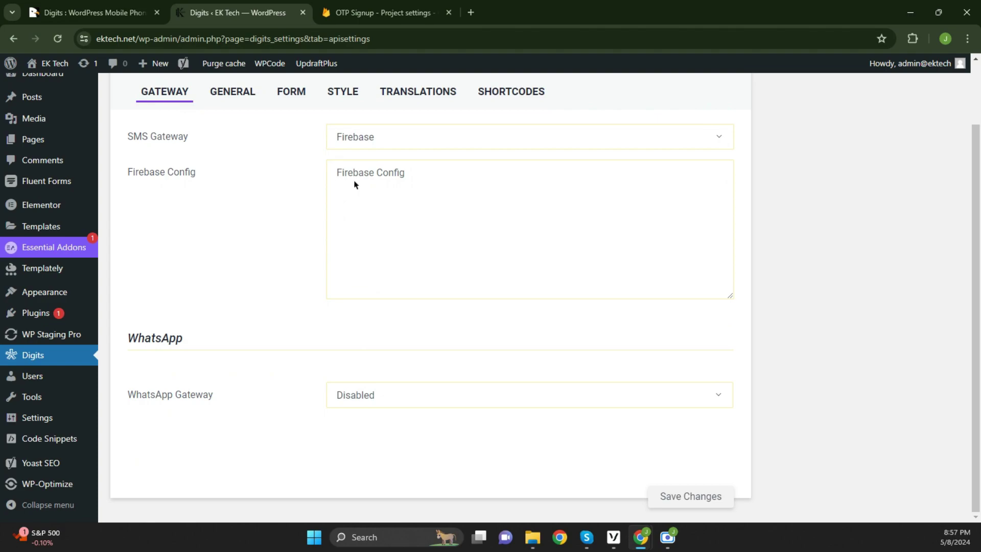
pyautogui.rightClick(356, 185)
pyautogui.click(409, 298)
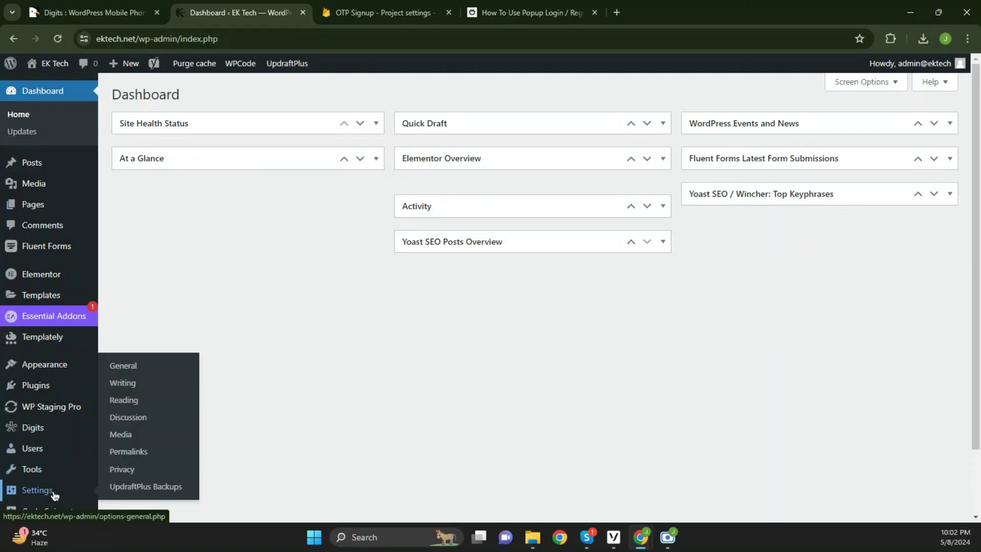
# Step: Turn on 'Anyone can register' under General Settings membership and save
pyautogui.click(53, 493)
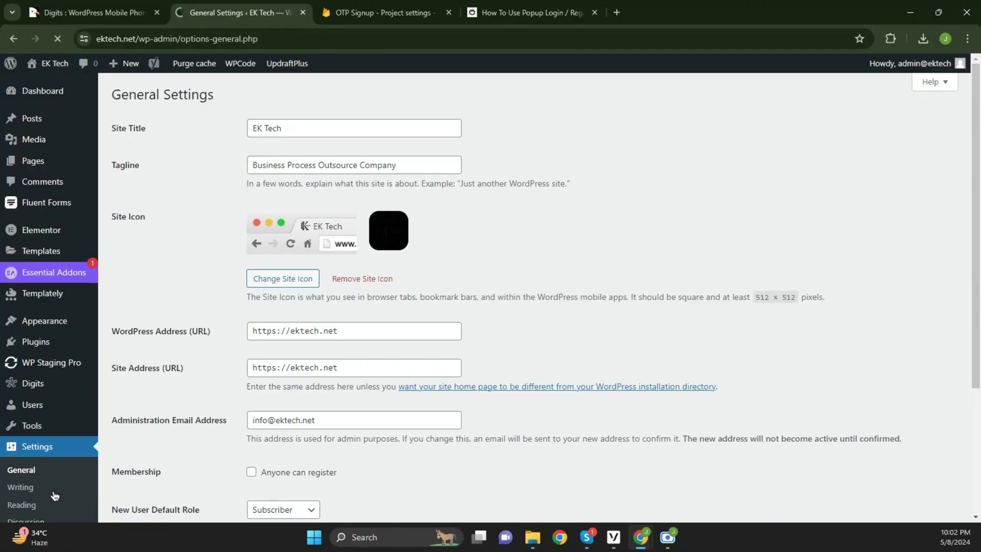
pyautogui.scroll(-2, 195, 391)
pyautogui.scroll(-2, 233, 353)
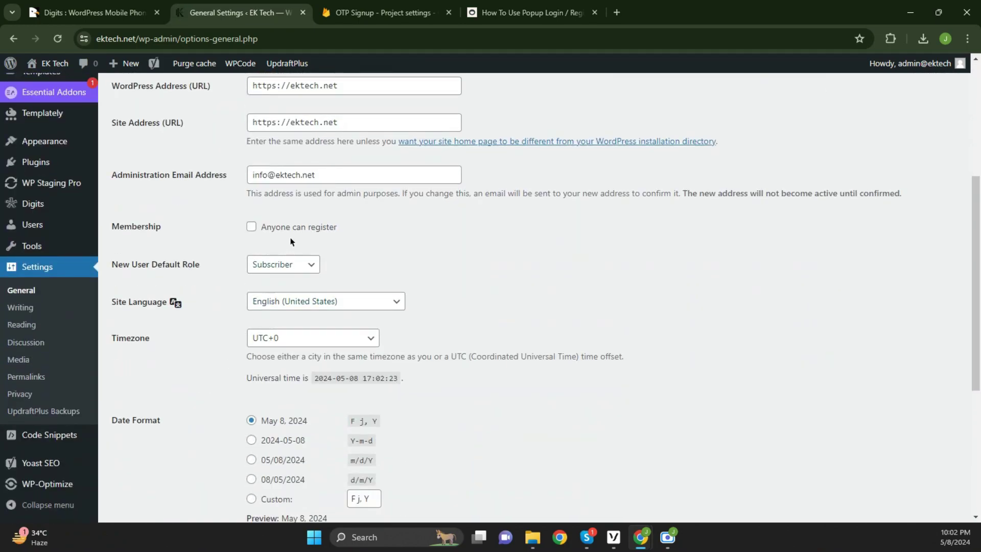
pyautogui.click(303, 228)
pyautogui.scroll(-5, 241, 367)
pyautogui.click(149, 455)
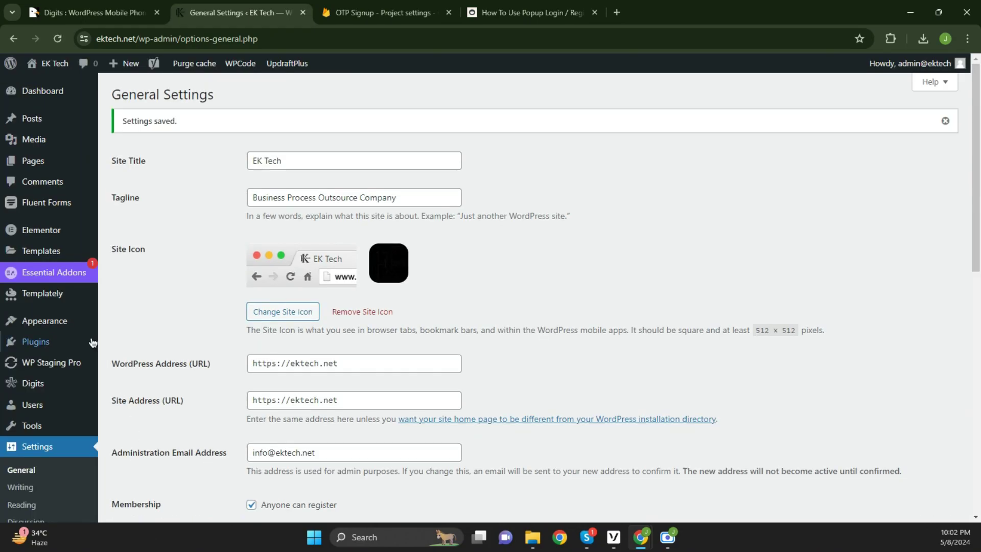
# Step: Create a custom link 'Register' pointing to the ektech.net registration URL
pyautogui.moveTo(44, 320)
pyautogui.click(121, 392)
pyautogui.scroll(-5, 327, 378)
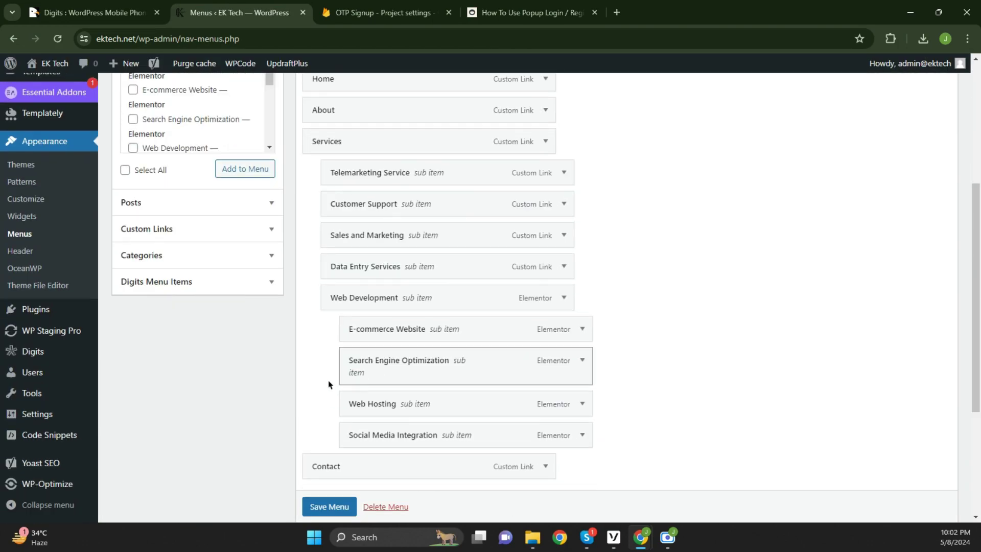
pyautogui.click(163, 228)
pyautogui.scroll(3, 174, 192)
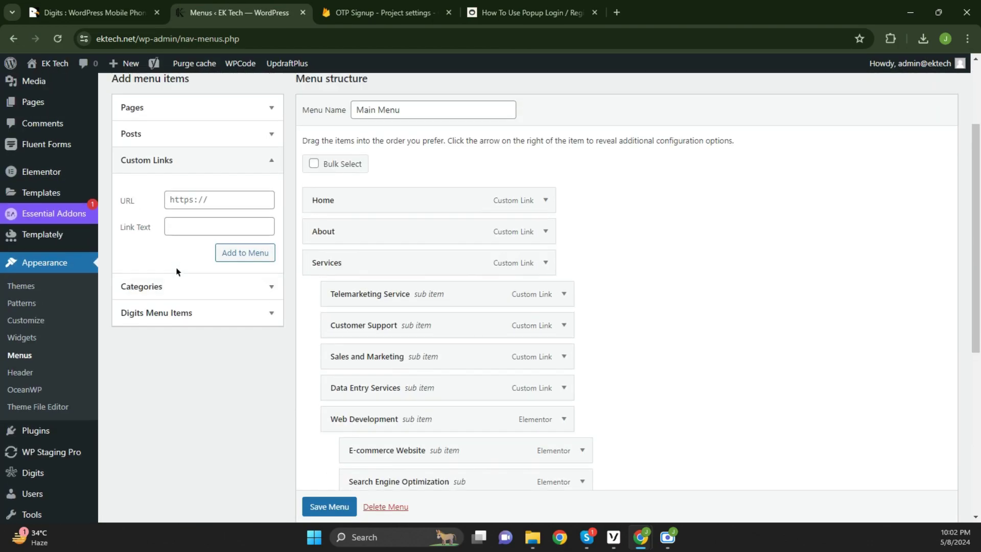
pyautogui.click(187, 228)
pyautogui.write('egister')
pyautogui.click(189, 202)
pyautogui.hotkey('ctrl', 'a')
pyautogui.write('https://ek')
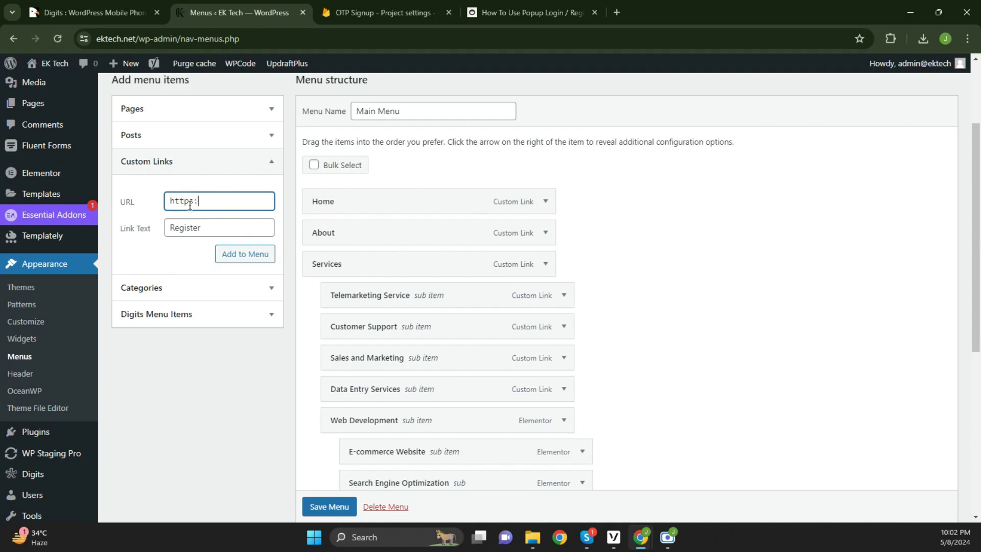
pyautogui.write('tech.')
pyautogui.write('net')
pyautogui.hotkey('ctrl', 'v')
pyautogui.click(183, 261)
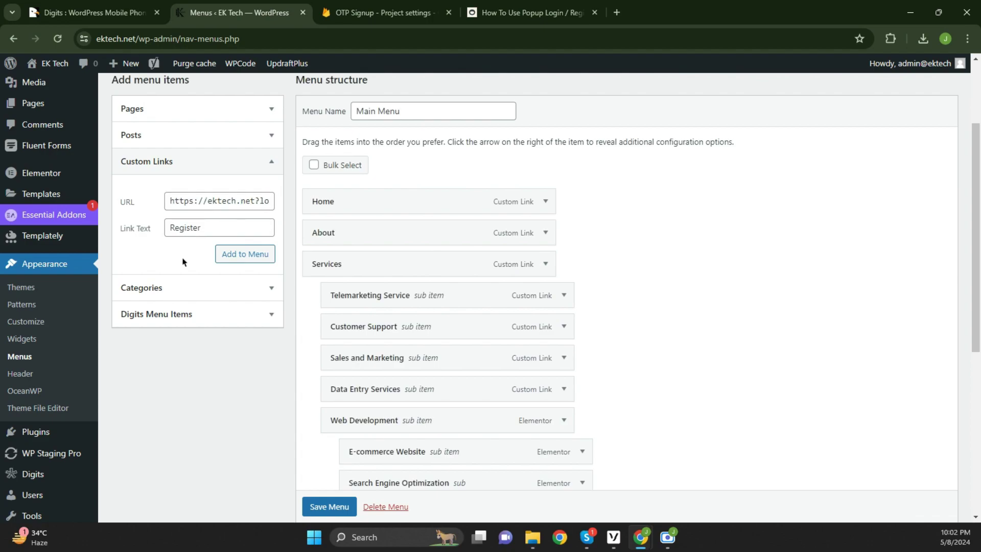
# Step: Add the Register link to the Main Menu and save the menu
pyautogui.click(246, 254)
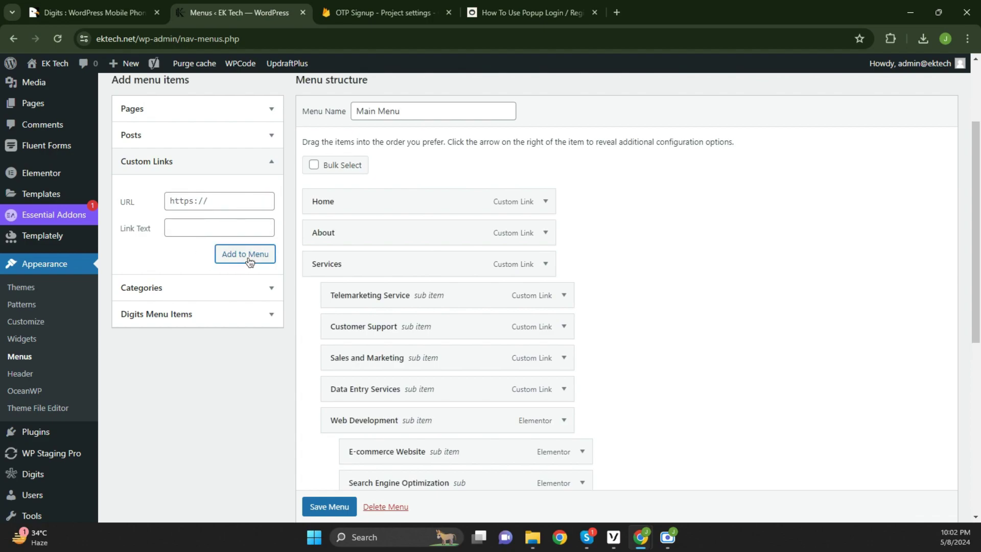
pyautogui.scroll(-2, 363, 315)
pyautogui.scroll(-6, 363, 316)
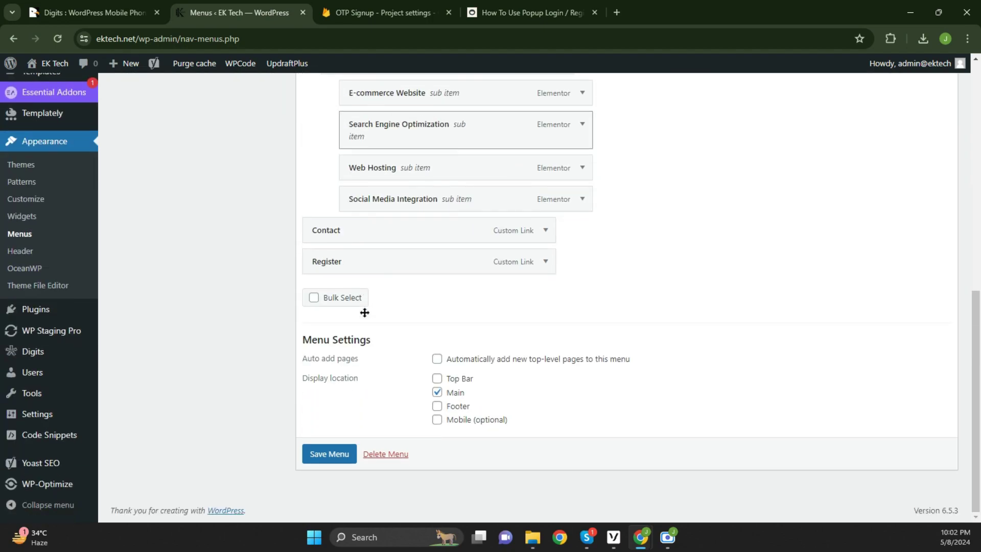
pyautogui.click(330, 463)
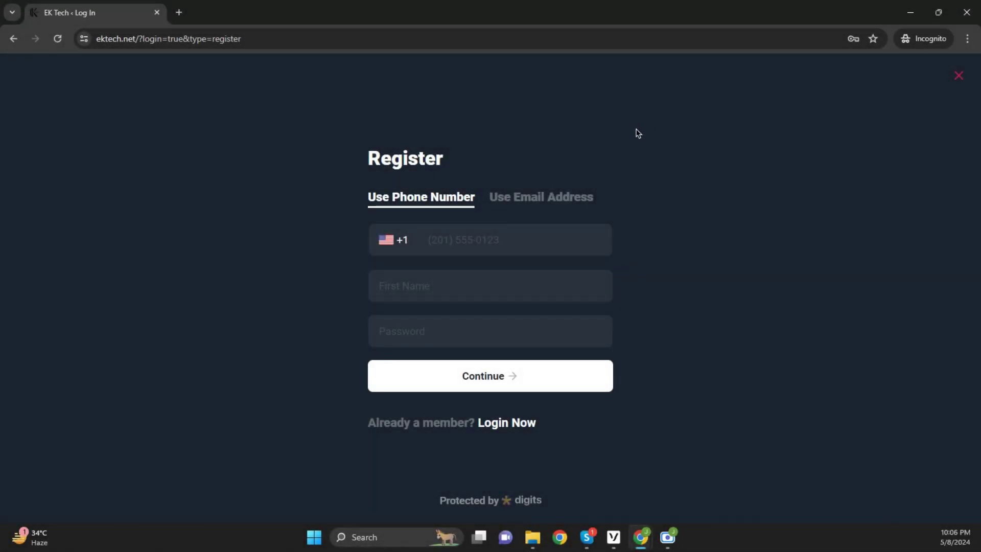
pyautogui.click(402, 241)
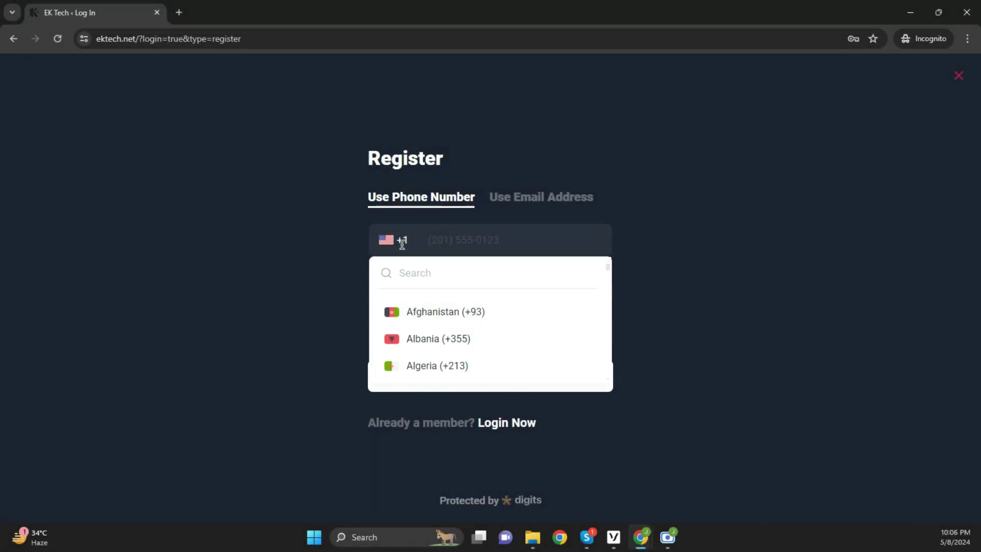
pyautogui.write('pak')
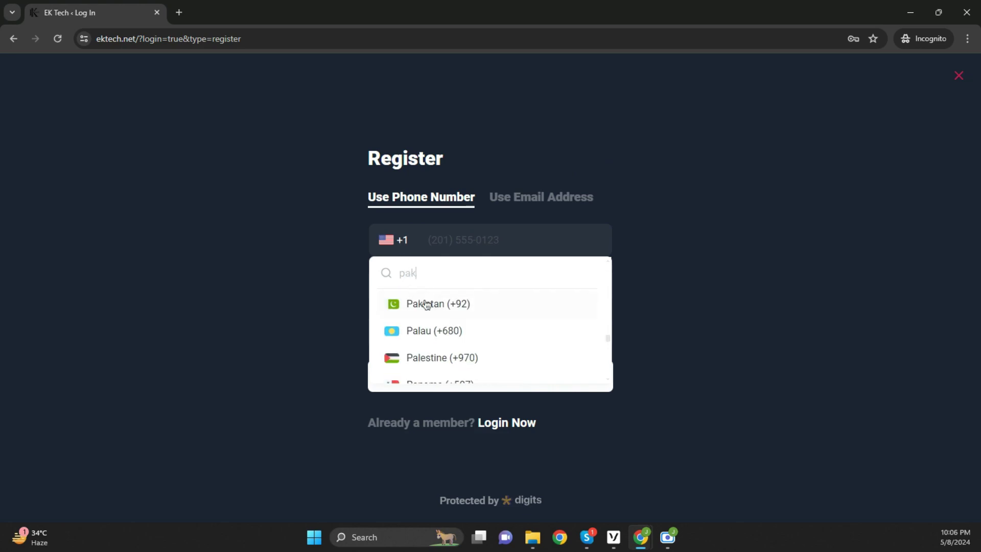
pyautogui.click(423, 306)
# Step: Enter first name 'Ahmad' and a password, then submit the registration form
pyautogui.click(420, 285)
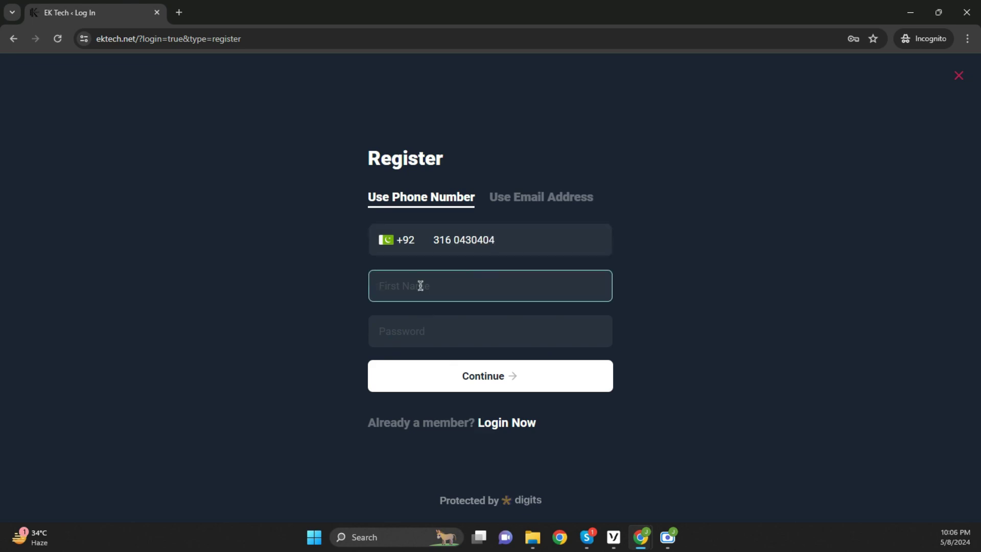
pyautogui.write('Ahmad')
pyautogui.click(423, 321)
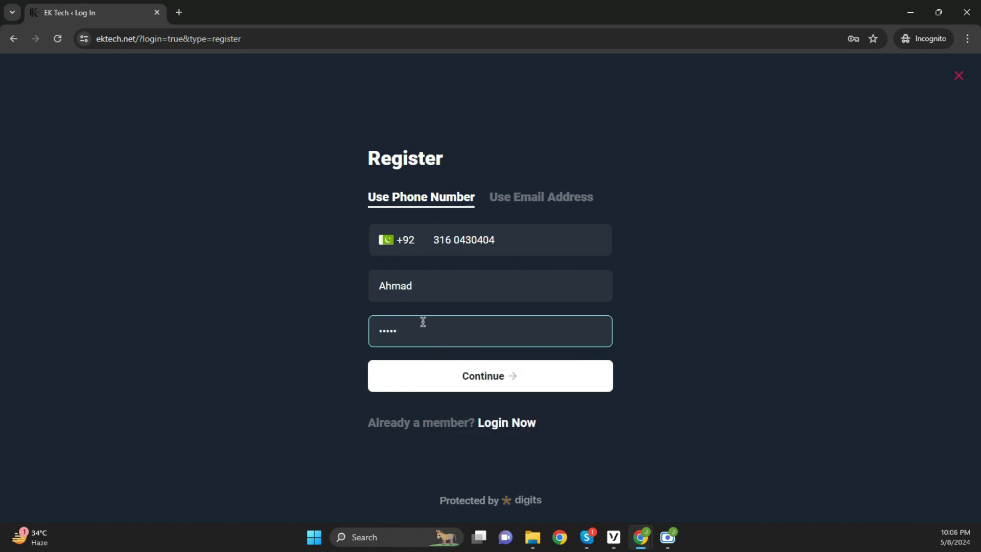
pyautogui.click(492, 391)
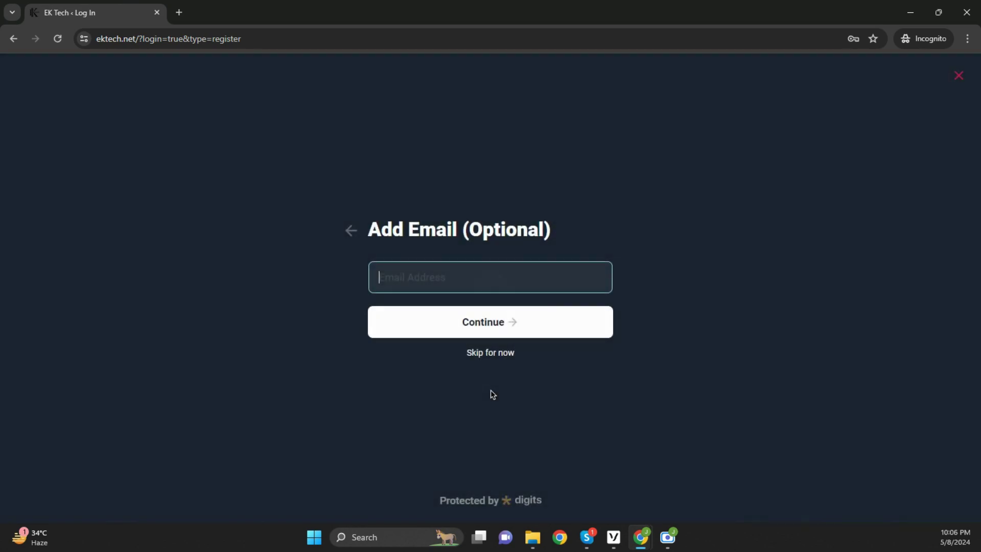
# Step: Skip the optional Add Email step and continue the registration without an email
pyautogui.click(484, 332)
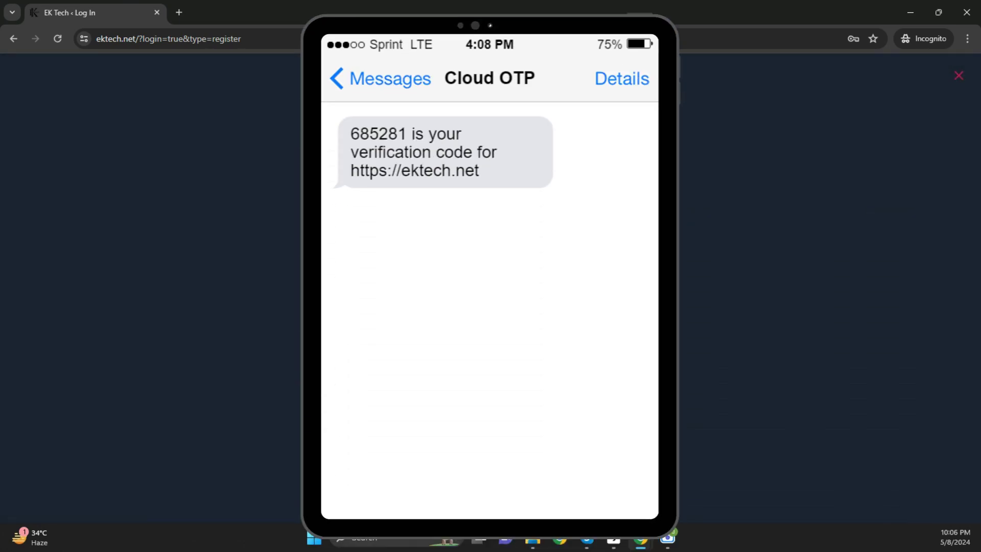